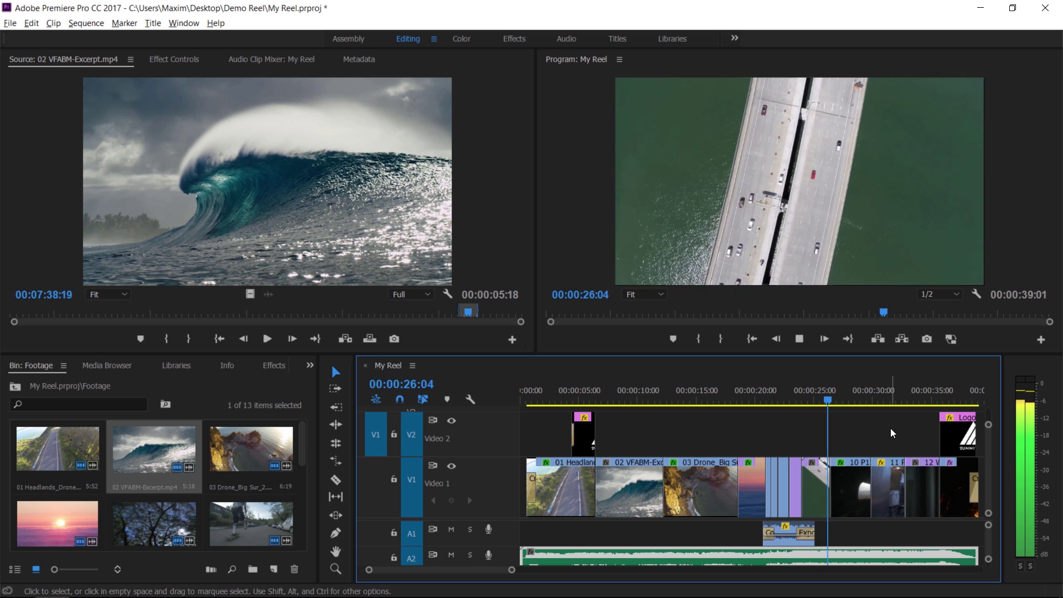
# - Stop playback, switch to Assembly, and list the 13 Footage clips with video and audio info columns
pyautogui.press('space')
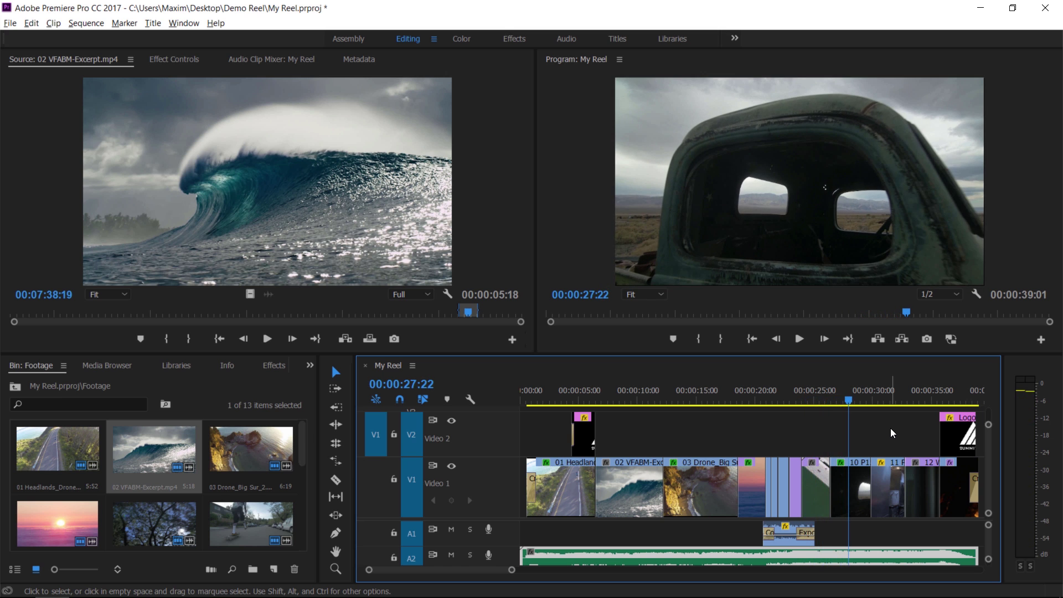
pyautogui.click(303, 437)
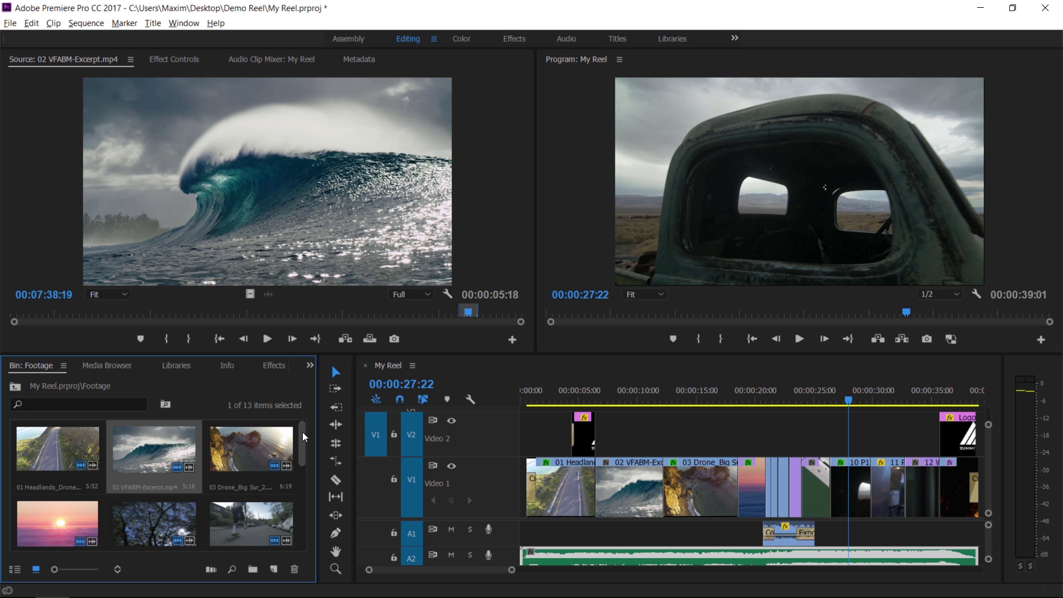
pyautogui.click(355, 38)
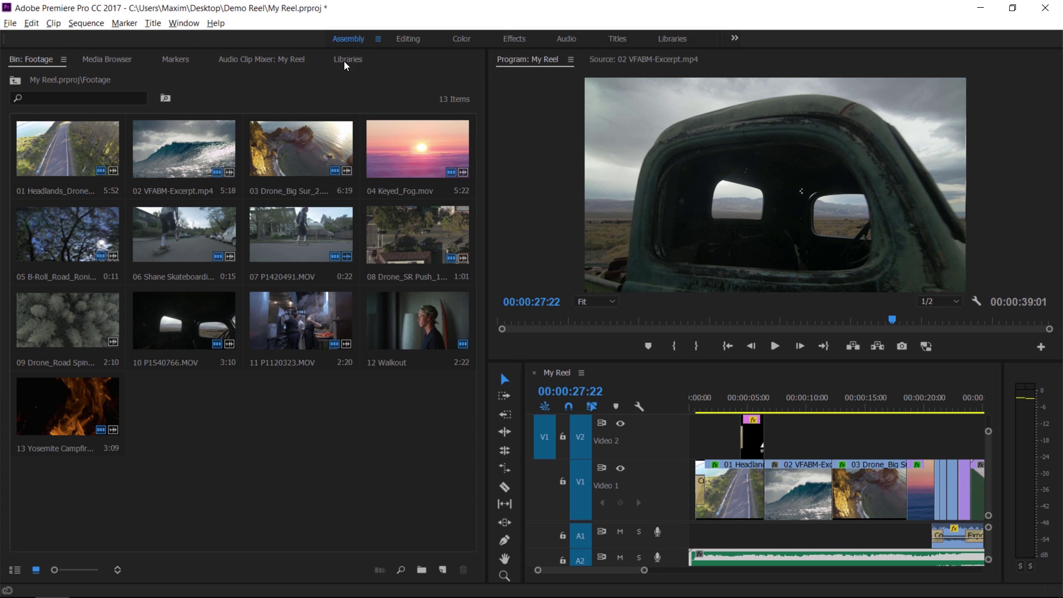
pyautogui.click(15, 570)
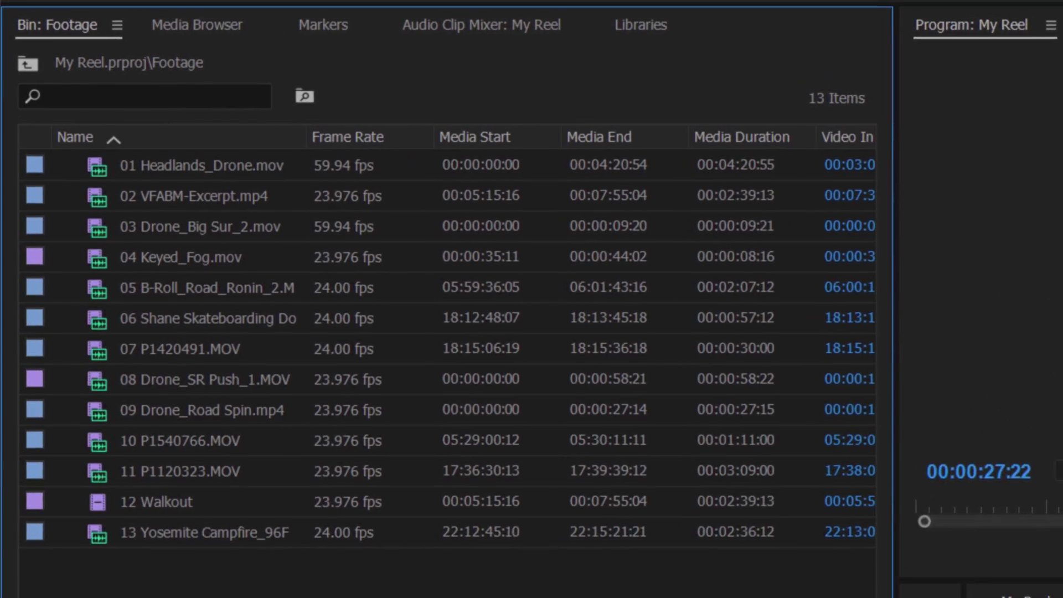
pyautogui.hscroll(5, 387, 287)
pyautogui.hscroll(6, 498, 360)
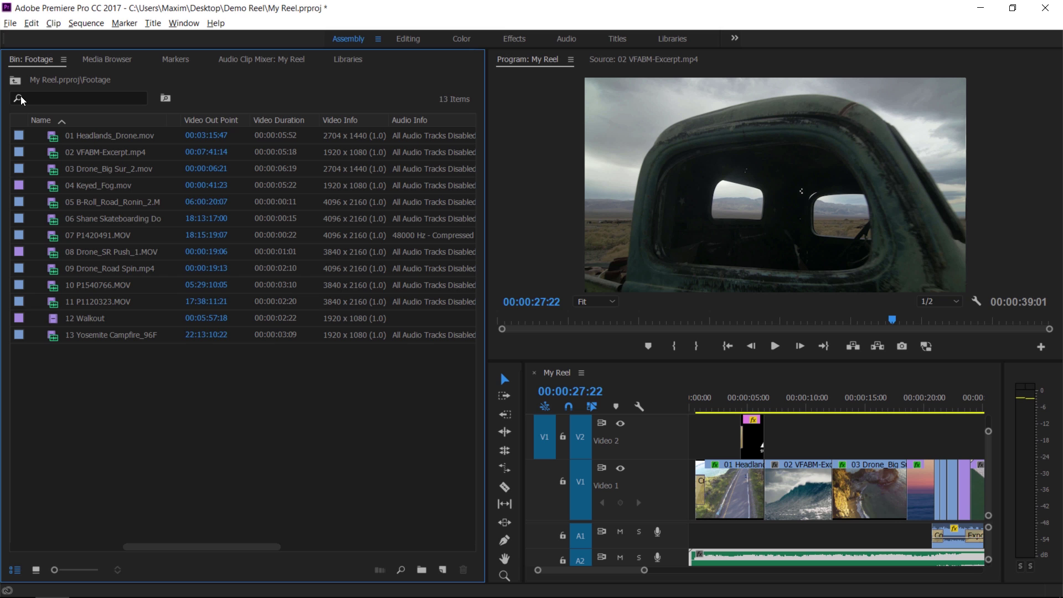
# - Create a new DSLR 1080p24 sequence named 'New Reel'
pyautogui.click(15, 81)
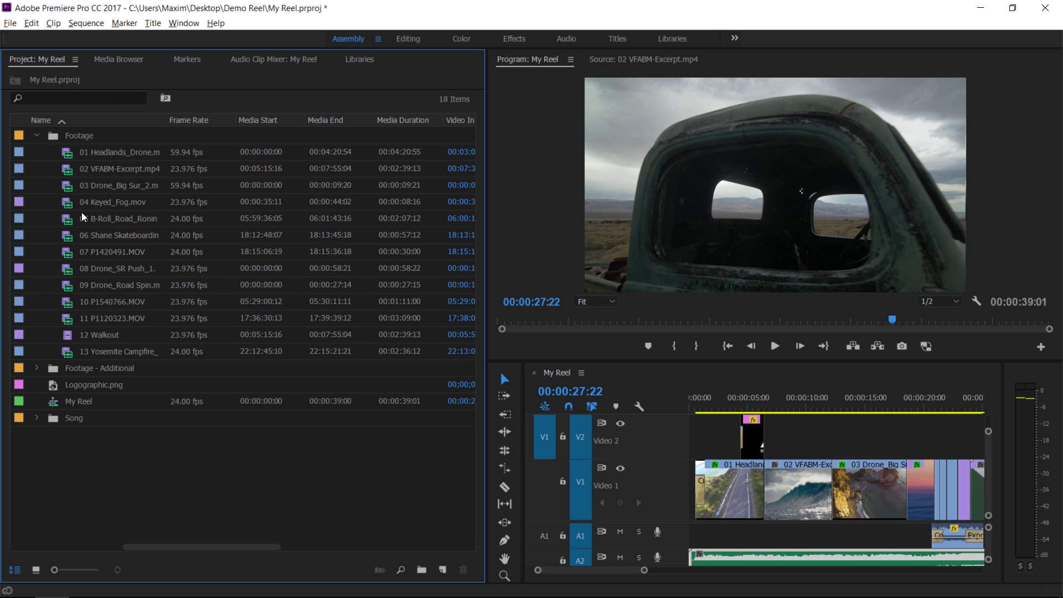
pyautogui.click(442, 570)
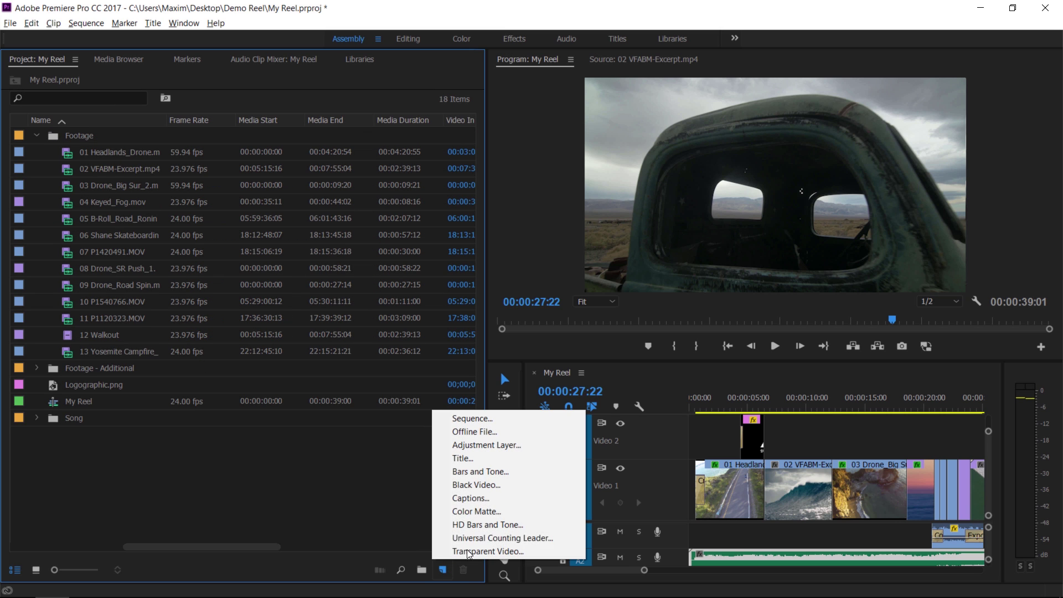
pyautogui.click(500, 419)
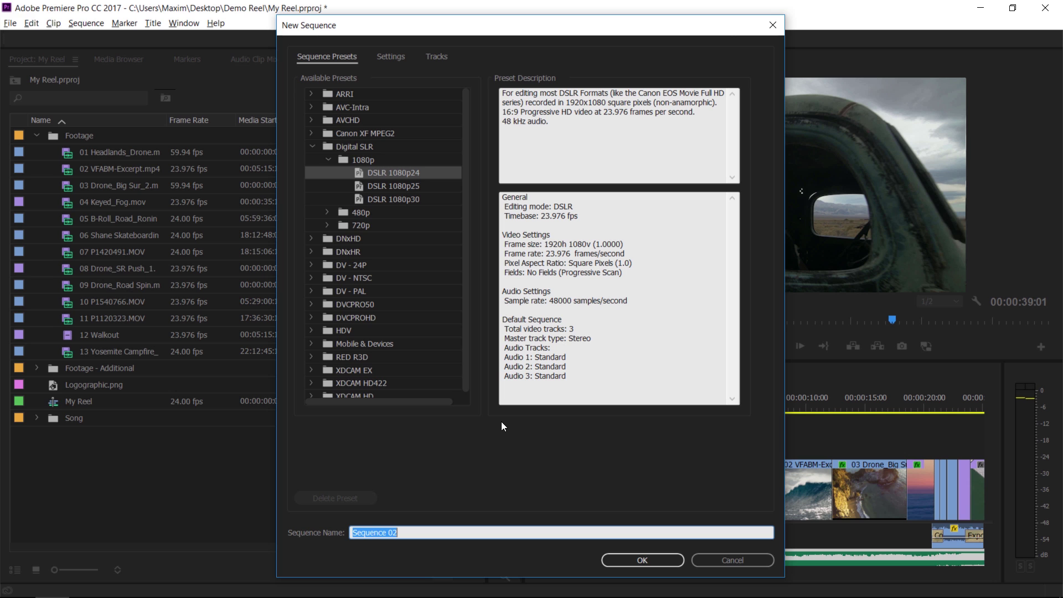
pyautogui.click(359, 174)
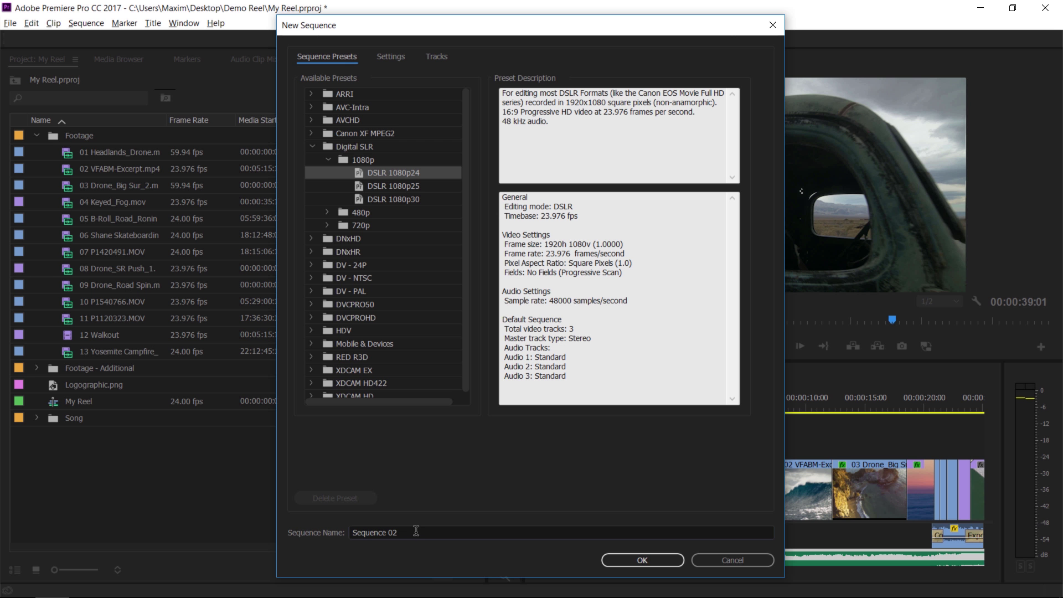
pyautogui.click(369, 532)
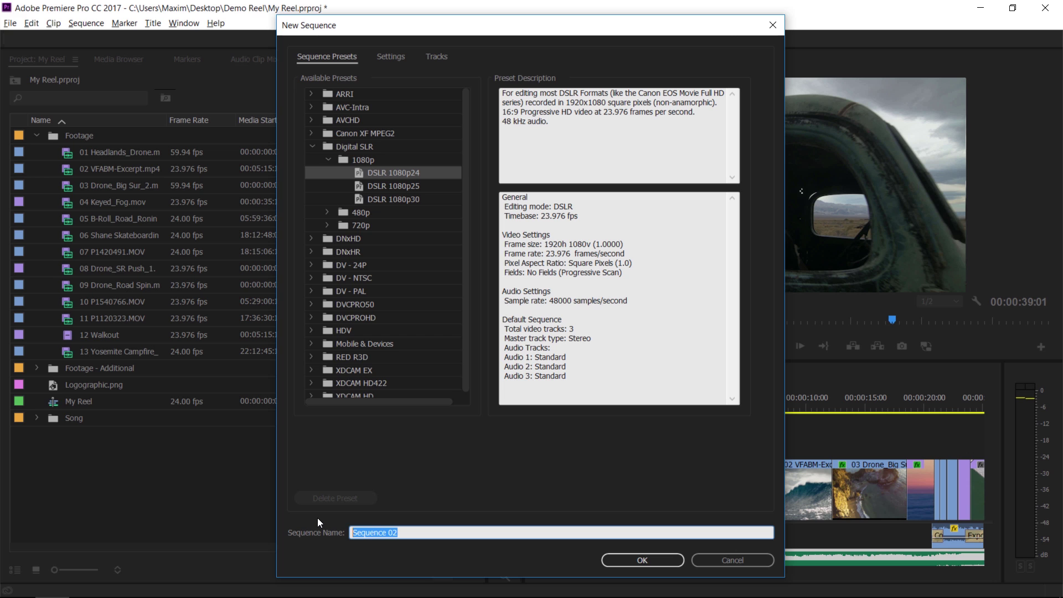
pyautogui.write('New Reel')
pyautogui.click(626, 562)
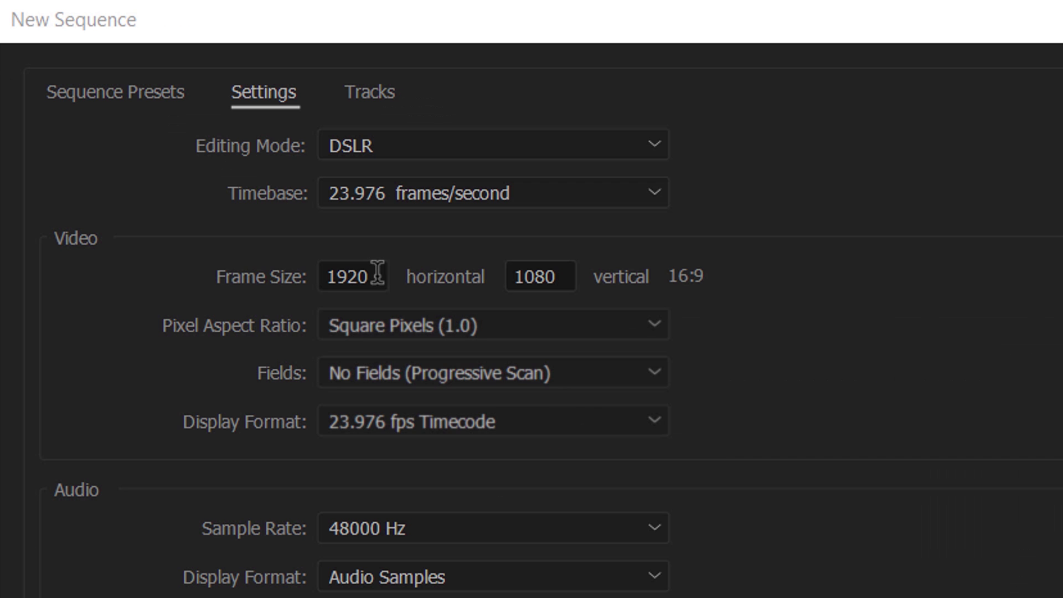
# - Set the sequence frame size to 3840×2160 and reopen the Footage bin
pyautogui.doubleClick(381, 277)
pyautogui.write('3')
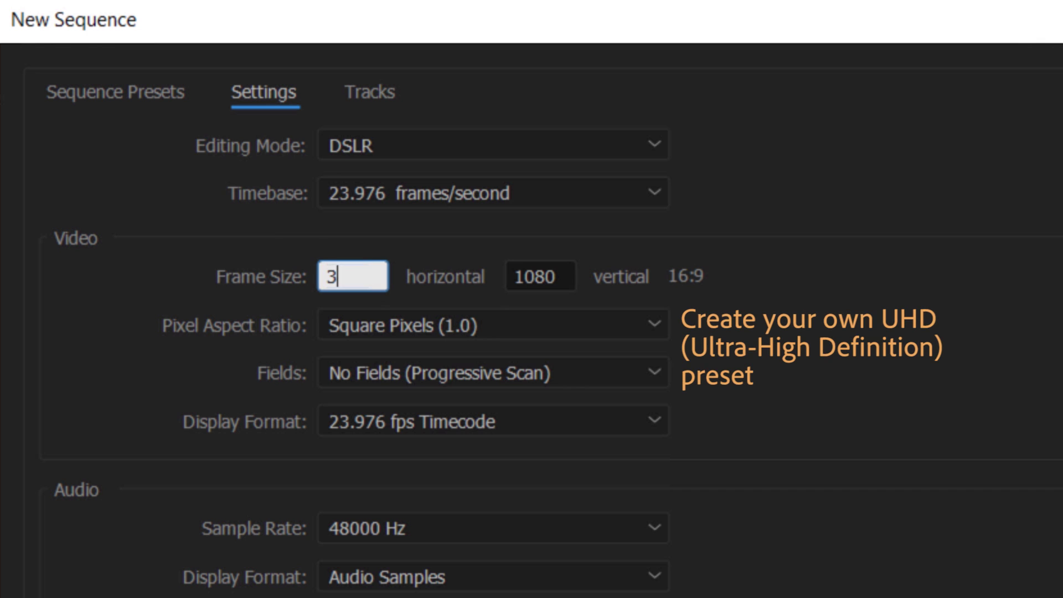
pyautogui.write('840')
pyautogui.doubleClick(562, 270)
pyautogui.write('2160')
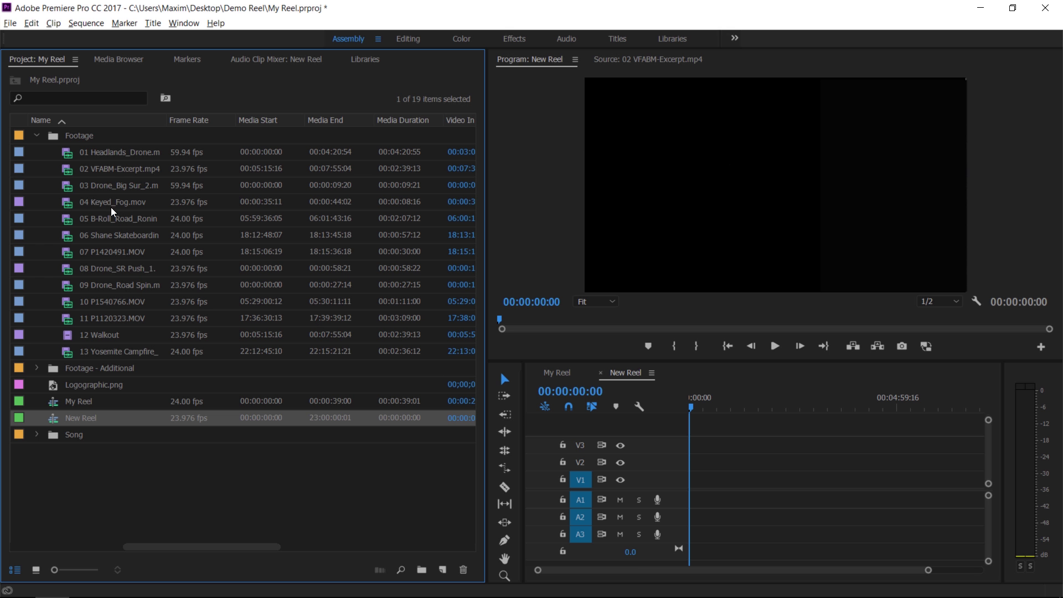
pyautogui.doubleClick(54, 136)
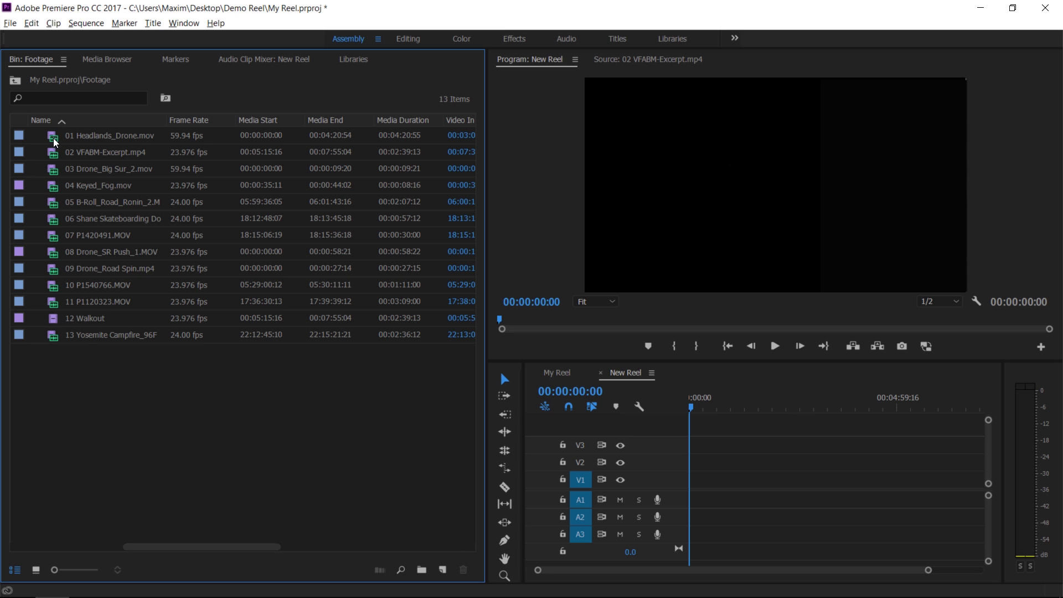
# - Show the Footage bin as maximum-size thumbnails, scrolled back to the first clip
pyautogui.click(36, 571)
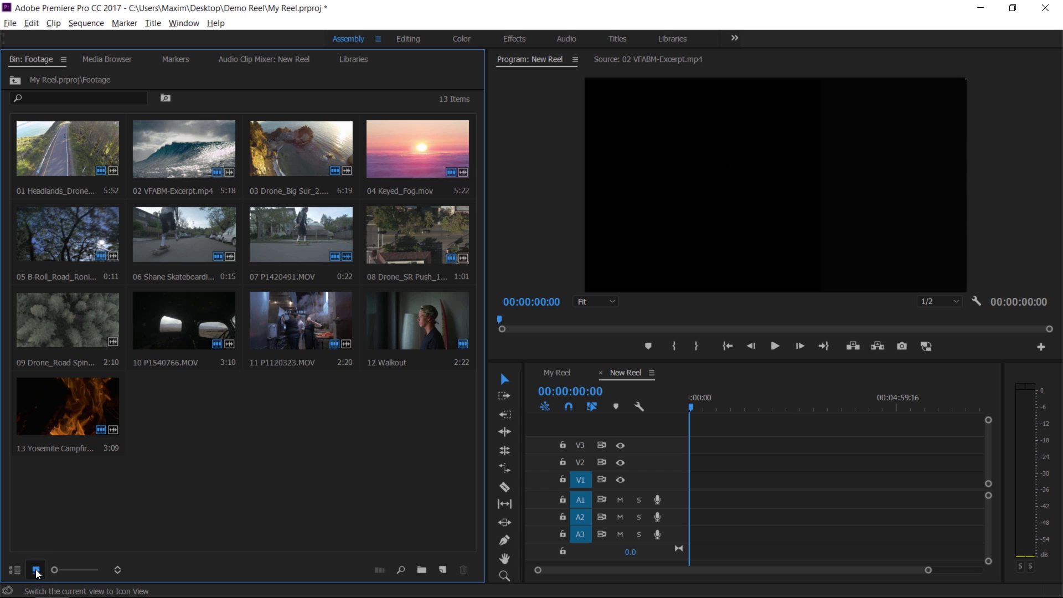
pyautogui.moveTo(54, 569); pyautogui.dragTo(108, 575)
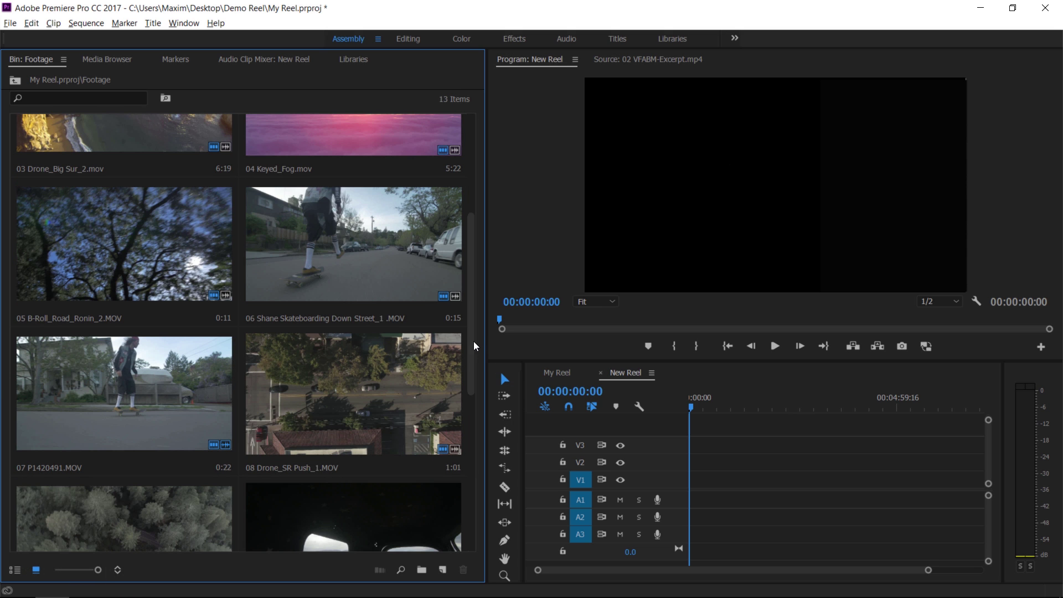
pyautogui.moveTo(473, 341); pyautogui.dragTo(476, 198)
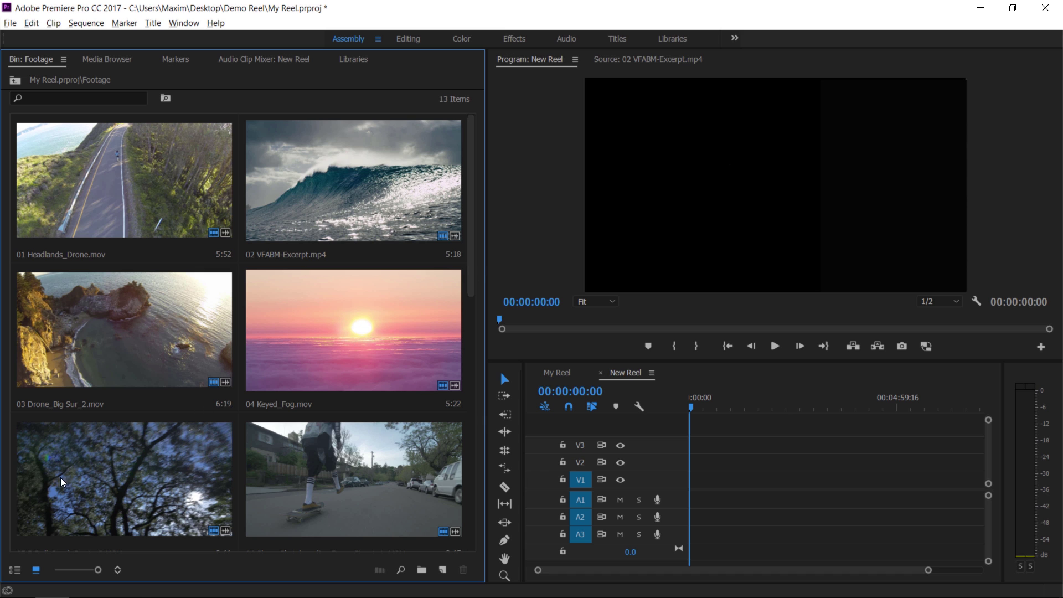
# - Place reeltrack2.aif from the Song folder at the start of Audio 2 in New Reel
pyautogui.click(15, 570)
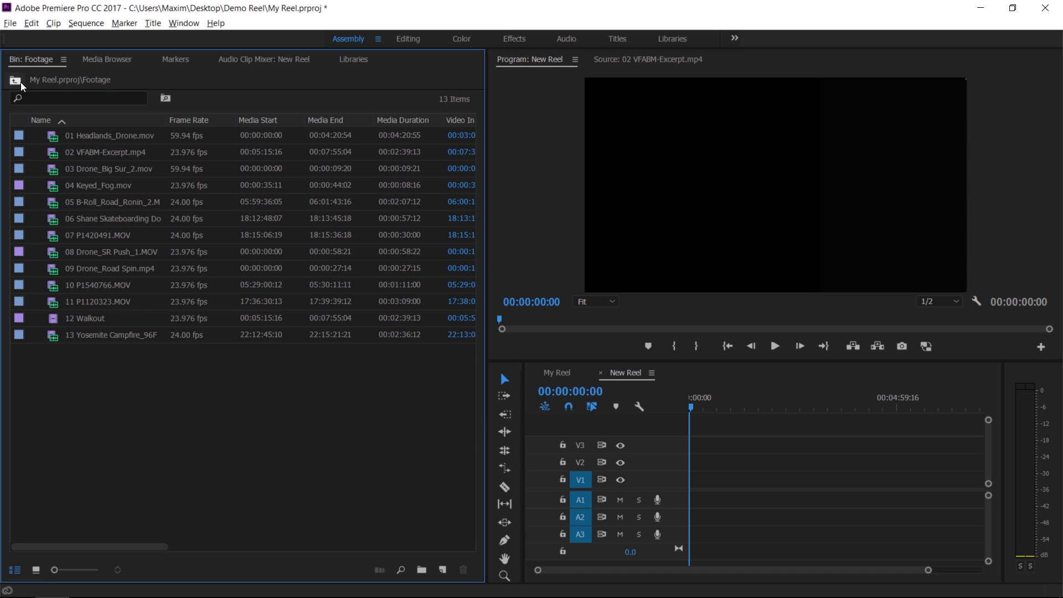
pyautogui.click(15, 80)
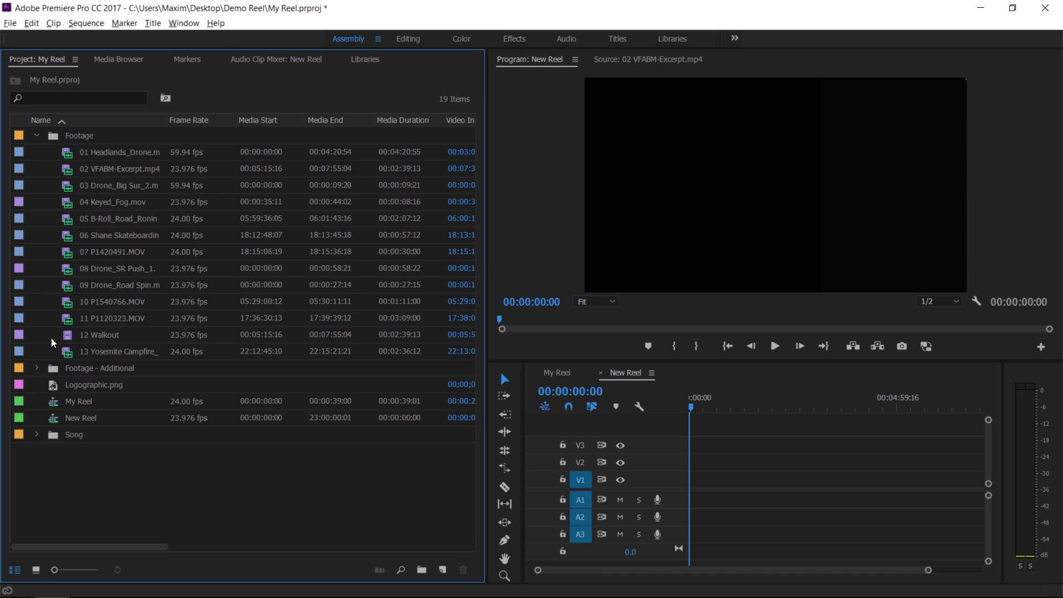
pyautogui.click(37, 434)
pyautogui.moveTo(65, 453); pyautogui.dragTo(692, 530)
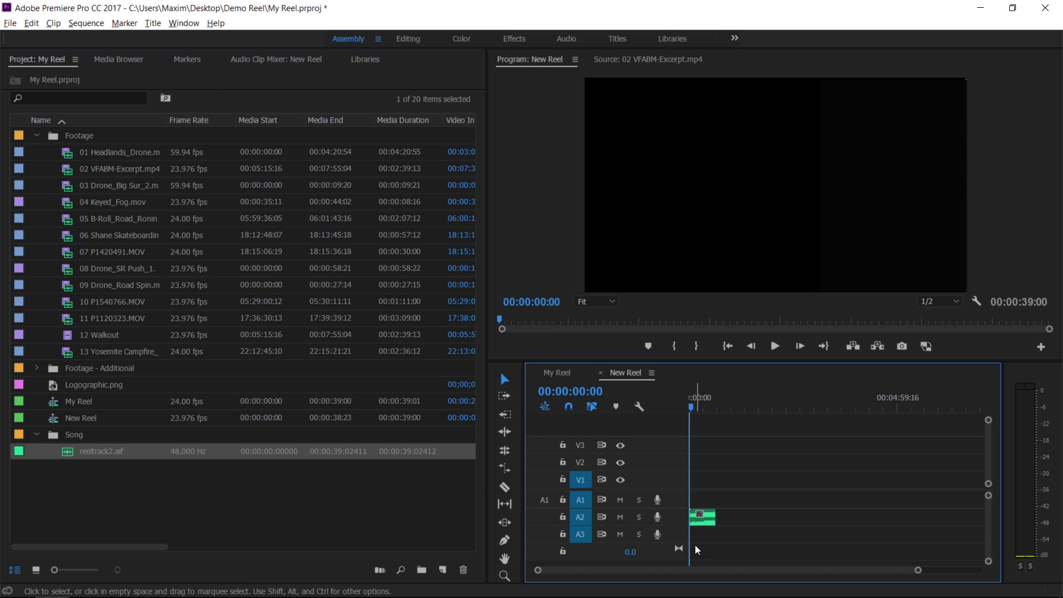
# - Zoom the timeline, enlarge Audio 2 to show the waveform, and play the song from the start
pyautogui.moveTo(918, 569); pyautogui.dragTo(775, 575)
pyautogui.moveTo(674, 526); pyautogui.dragTo(674, 543)
pyautogui.press('space')
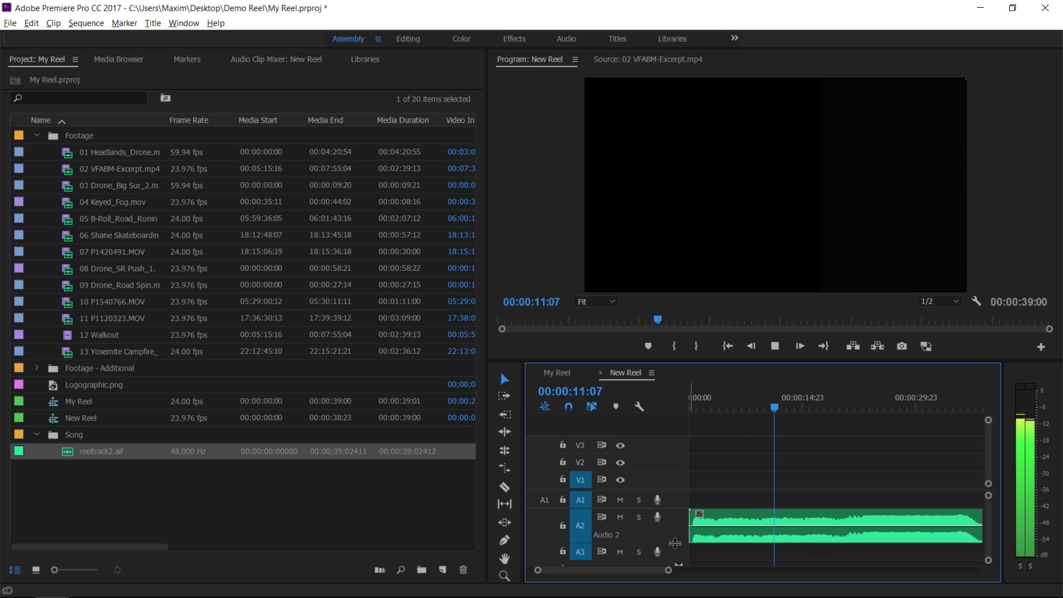
pyautogui.press('space')
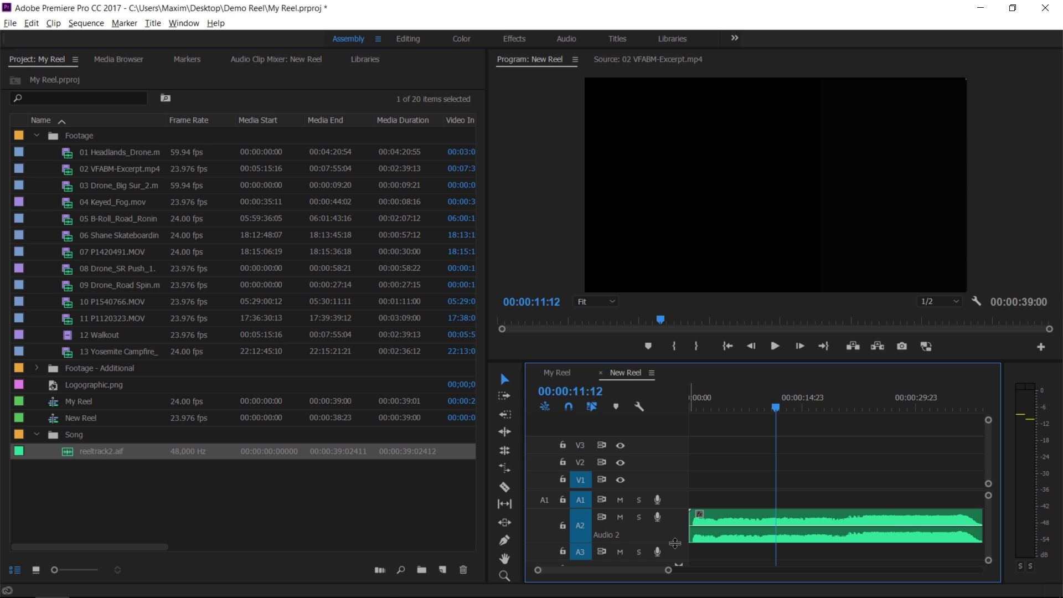
pyautogui.click(693, 408)
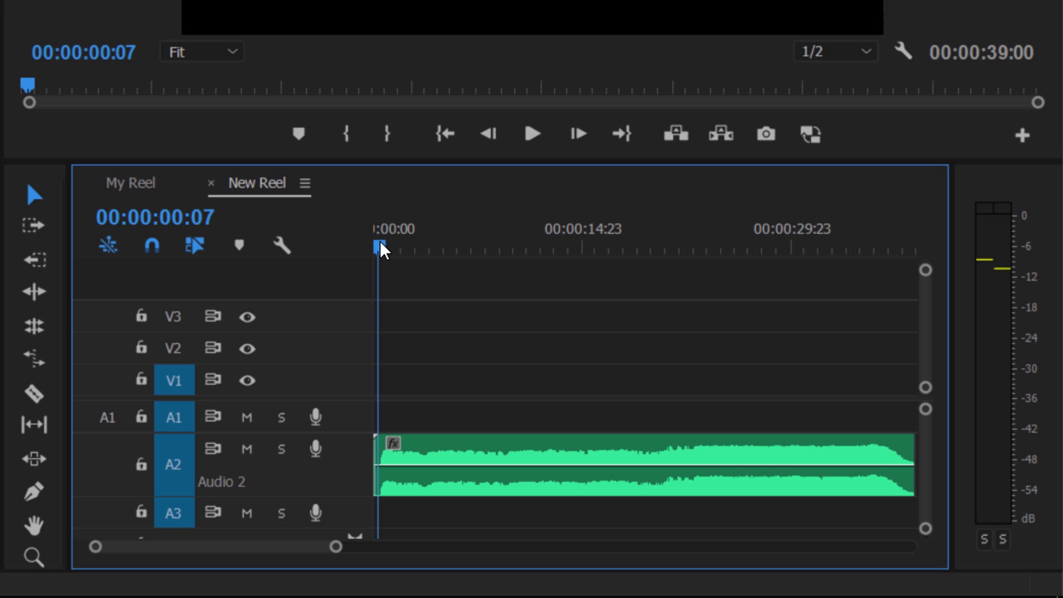
# - Play the song and mark its beats, including 00:00:17:21, leaving the playhead at 00:00:35:13
pyautogui.press('space')
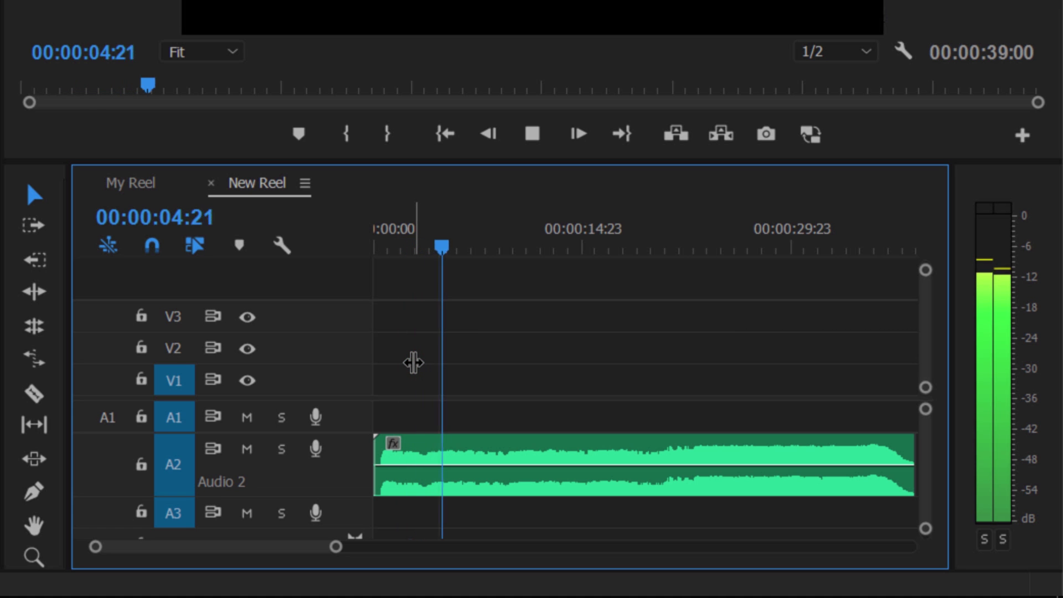
pyautogui.press('space')
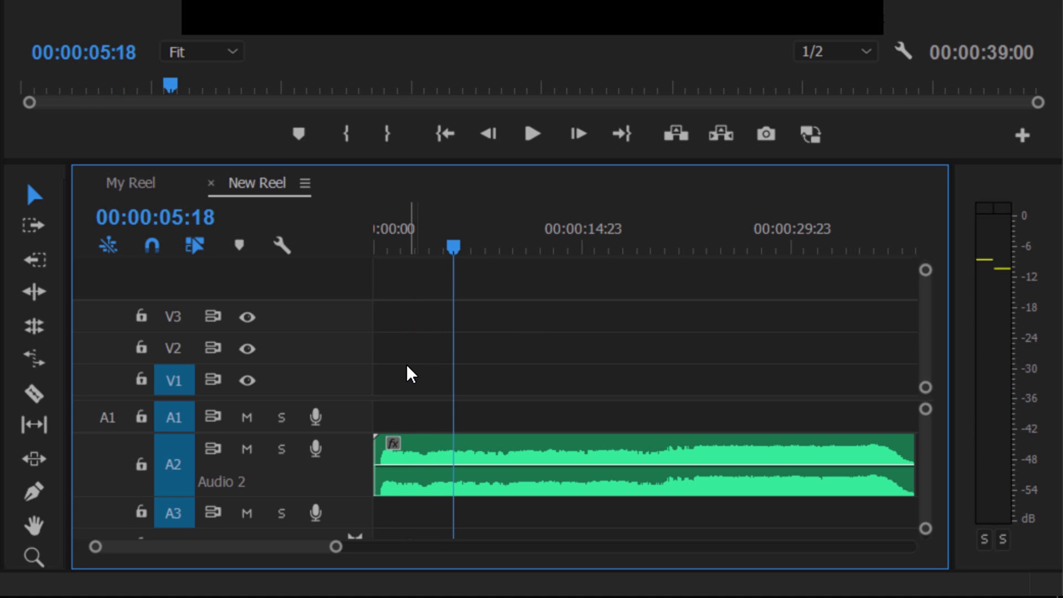
pyautogui.press('m')
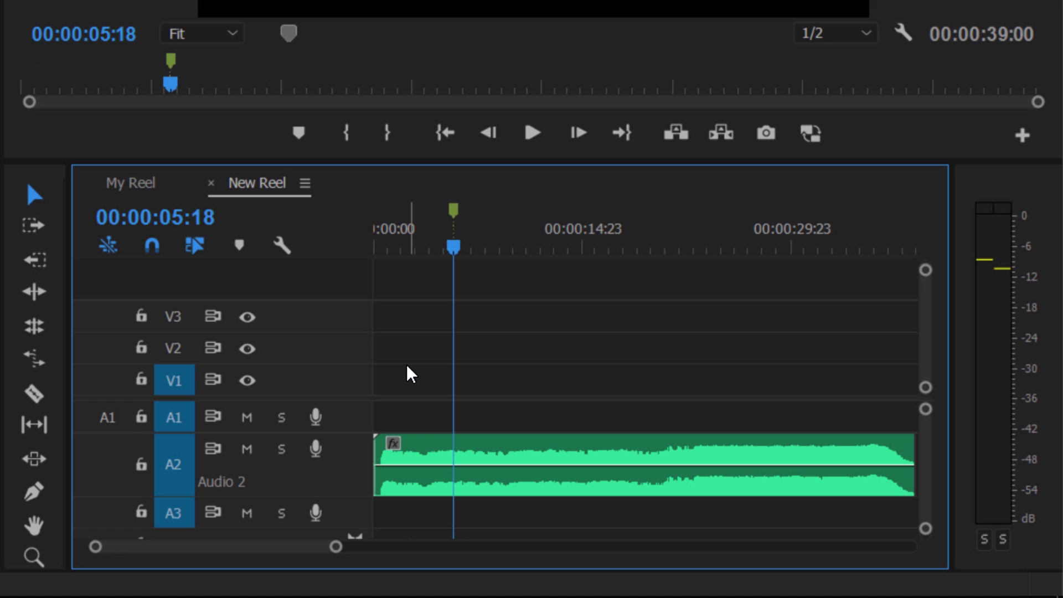
pyautogui.click(597, 249)
pyautogui.press('space')
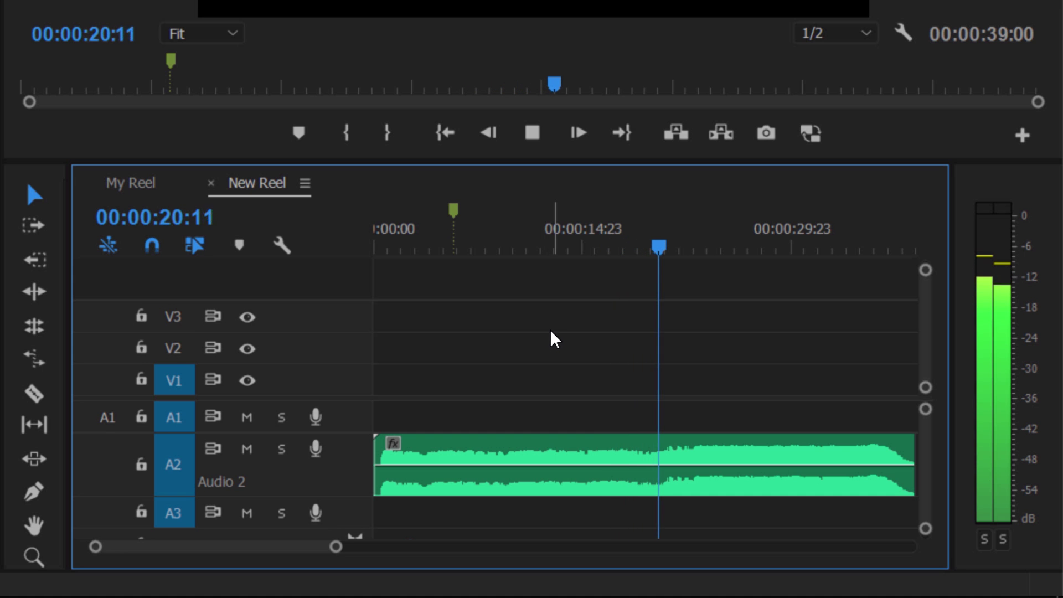
pyautogui.press('space')
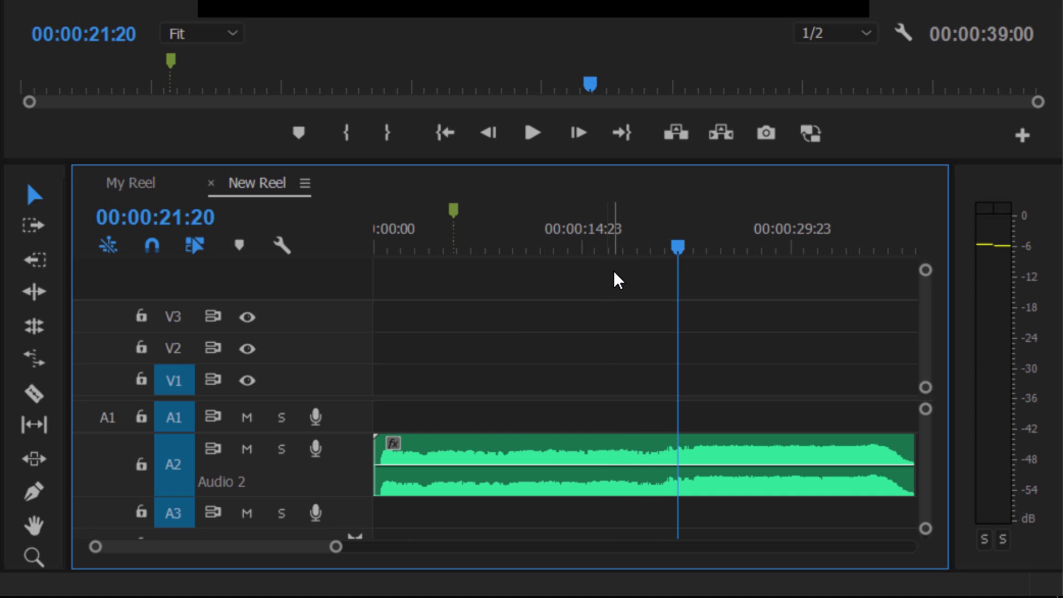
pyautogui.click(624, 251)
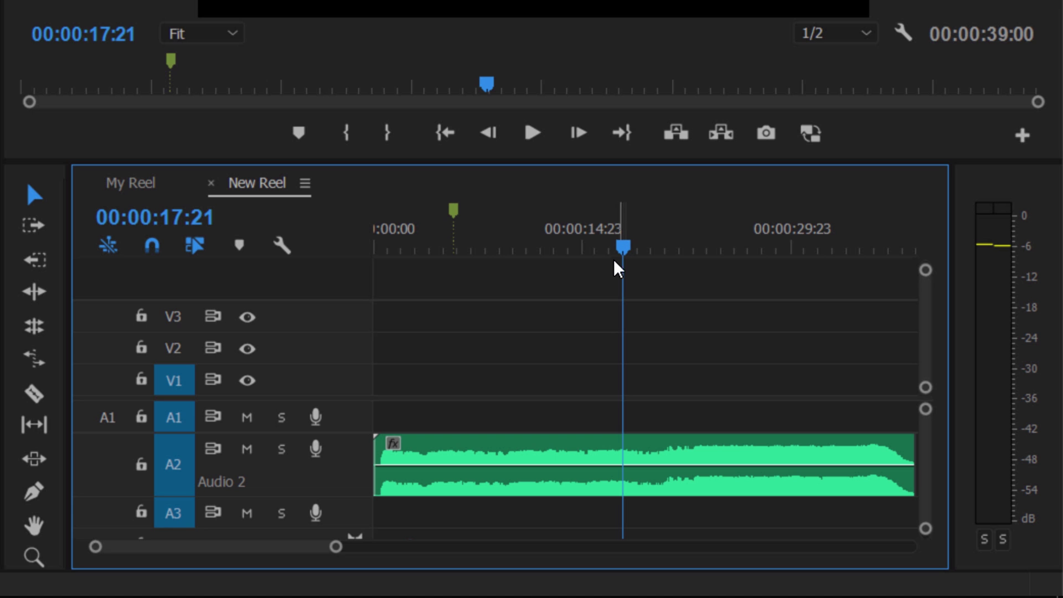
pyautogui.press('m')
pyautogui.click(870, 244)
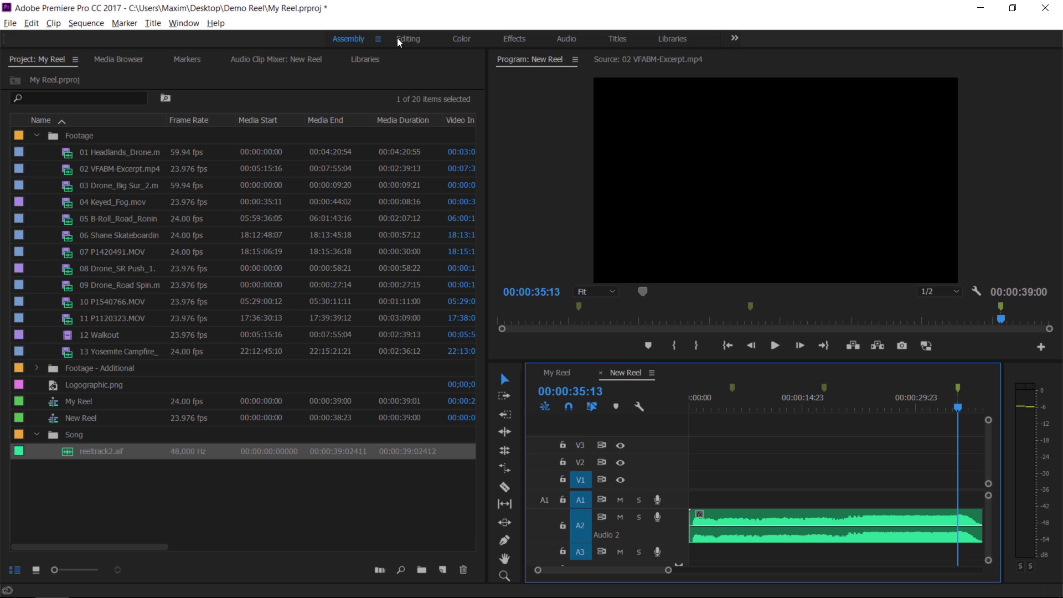
# - In the Editing workspace, show Footage as small thumbnails and preview 01 Headlands_Drone.mov in Source
pyautogui.click(400, 40)
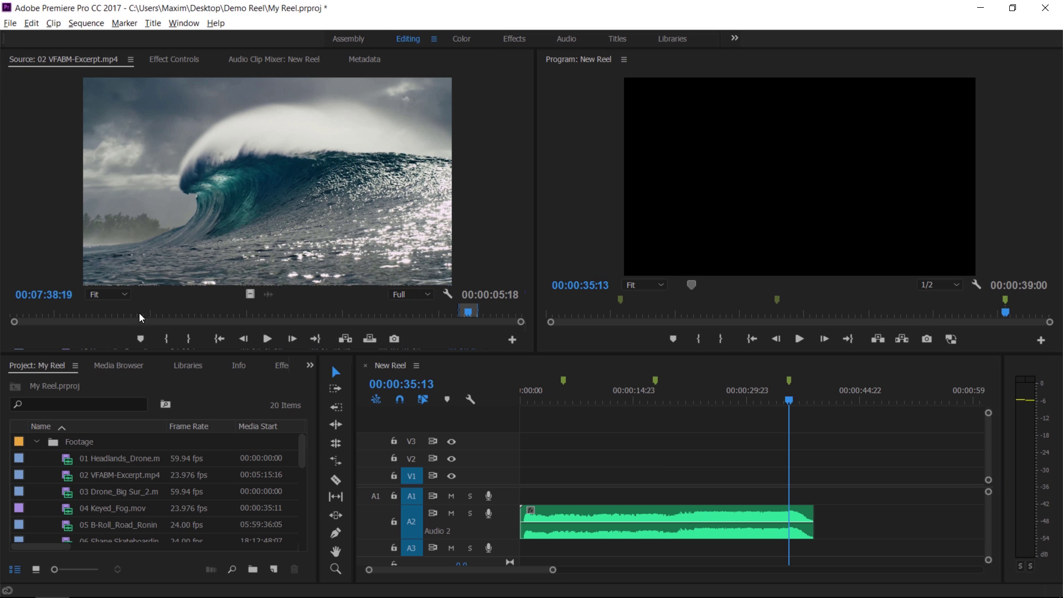
pyautogui.doubleClick(58, 443)
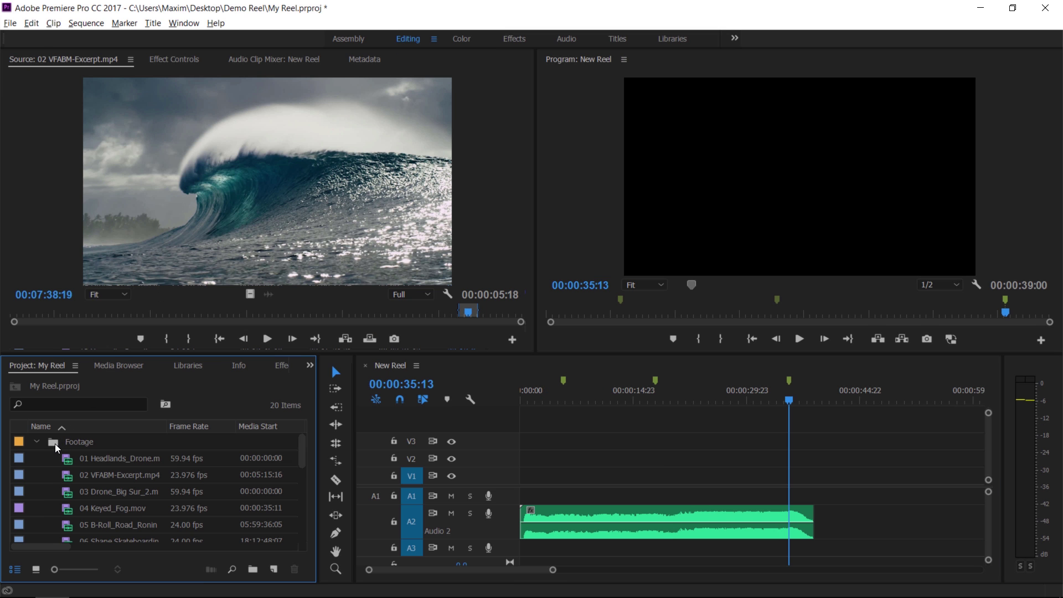
pyautogui.click(36, 569)
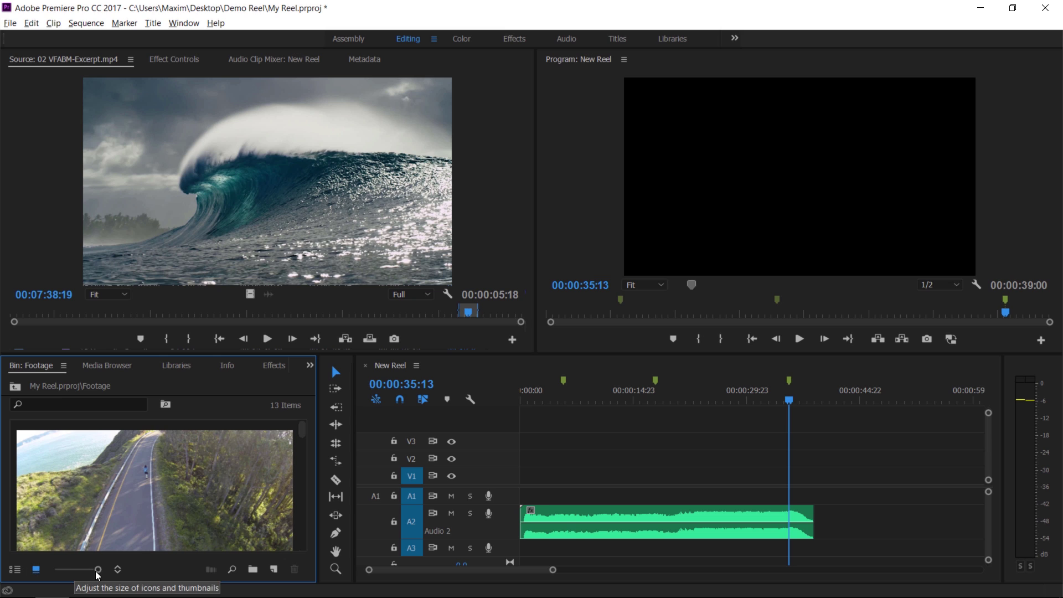
pyautogui.moveTo(98, 569); pyautogui.dragTo(44, 575)
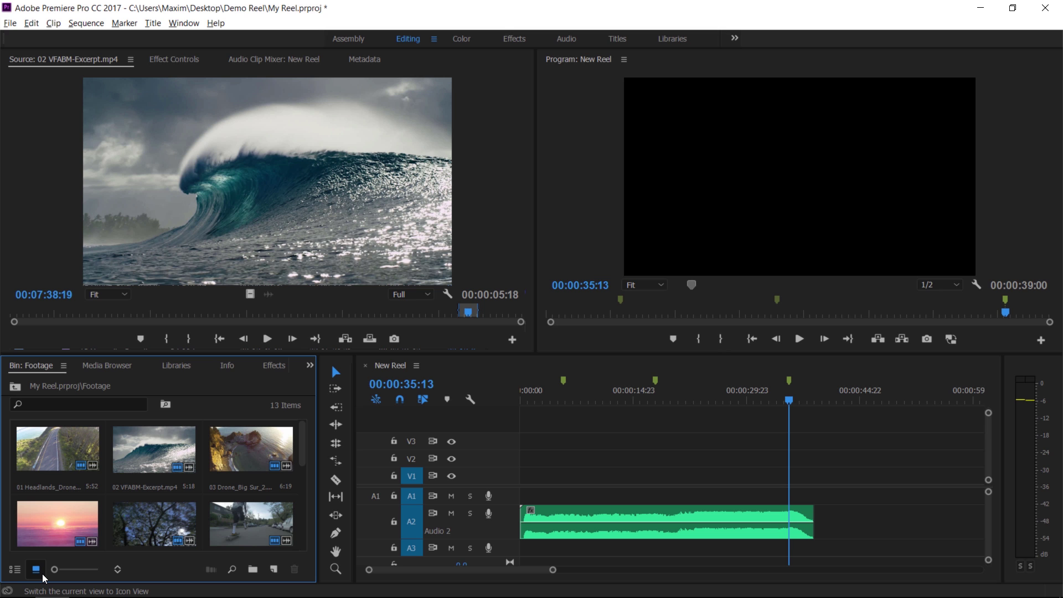
pyautogui.doubleClick(49, 468)
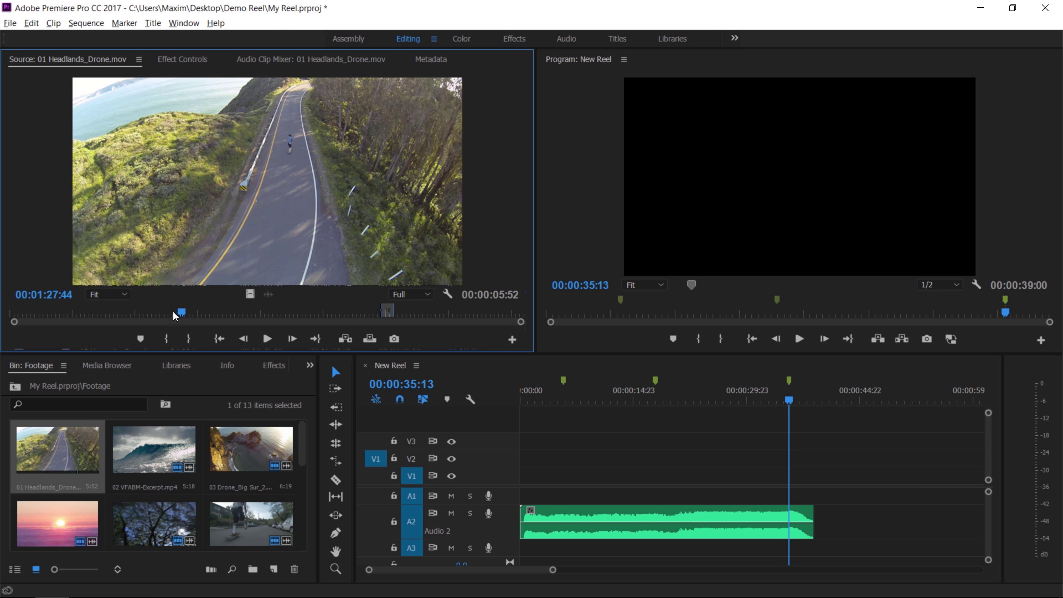
pyautogui.moveTo(181, 314); pyautogui.dragTo(385, 350)
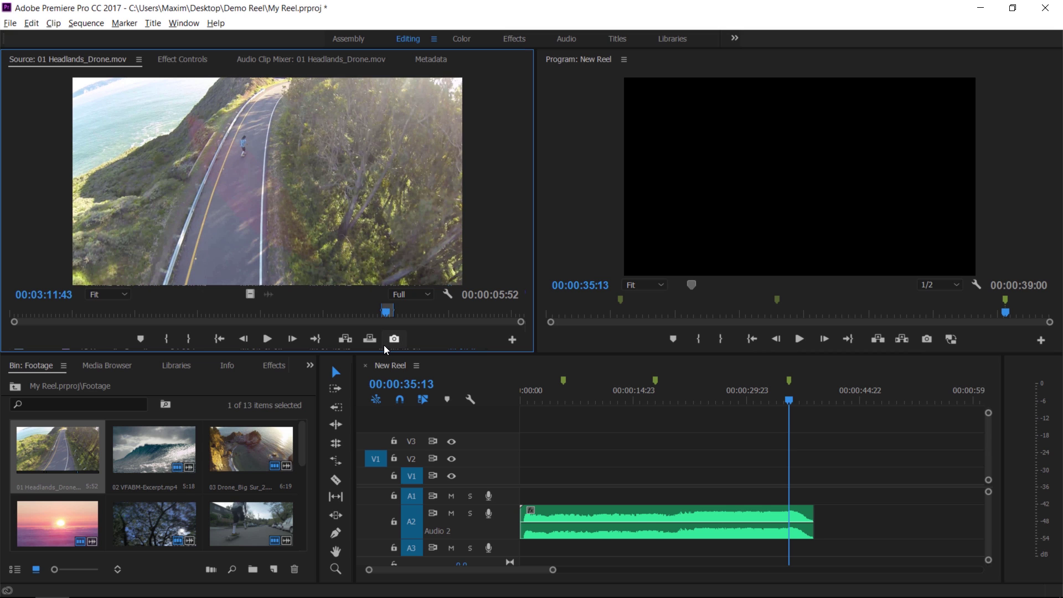
# - Place 01 Headlands_Drone at the start of V1 with a default cross dissolve fading it in
pyautogui.moveTo(250, 294); pyautogui.dragTo(525, 477)
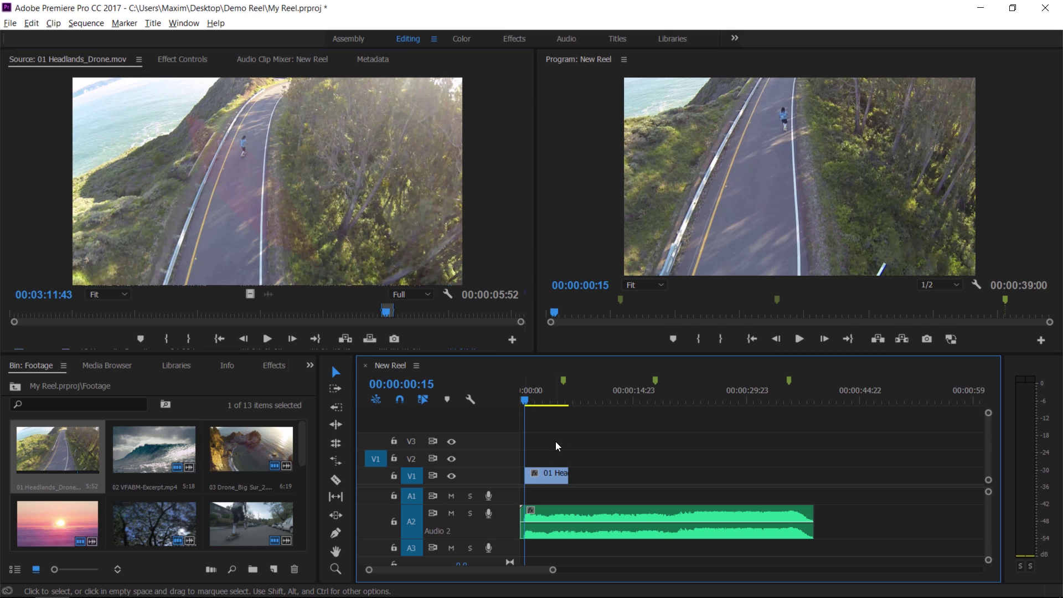
pyautogui.moveTo(507, 468); pyautogui.dragTo(507, 452)
pyautogui.moveTo(554, 571); pyautogui.dragTo(486, 570)
pyautogui.moveTo(499, 453); pyautogui.dragTo(500, 437)
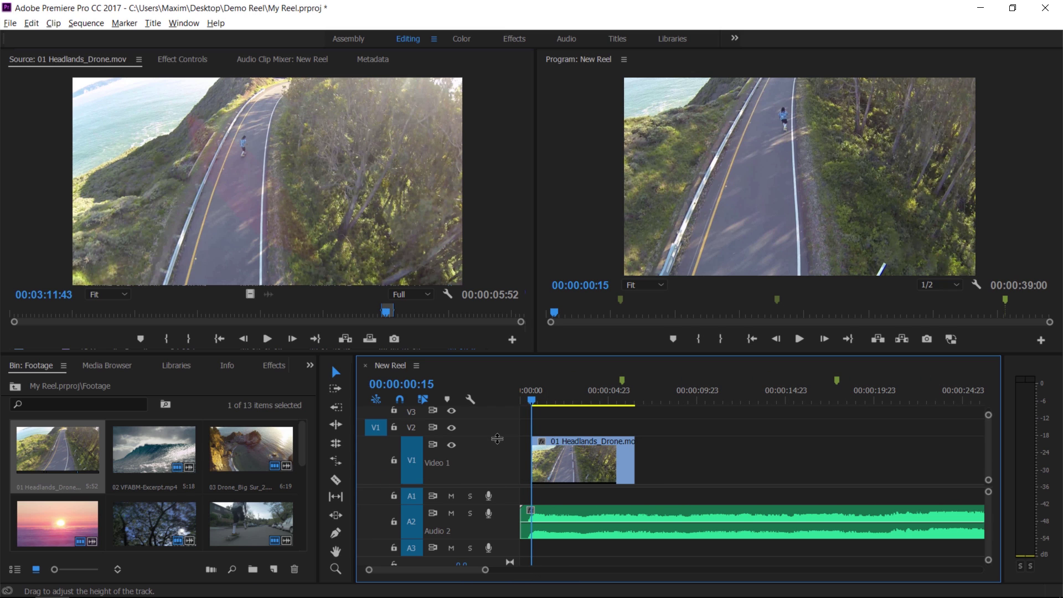
pyautogui.rightClick(534, 460)
pyautogui.click(575, 537)
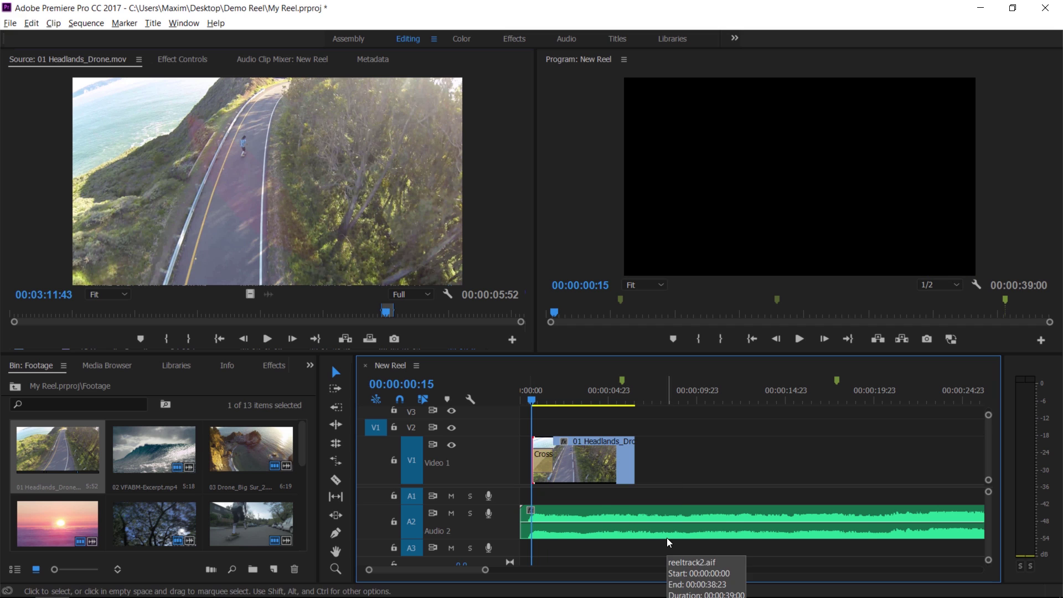
# - Find the breaking-wave shot at 07:39:21 in 02 VFABM-Excerpt.mp4 and add it after Headlands
pyautogui.doubleClick(154, 448)
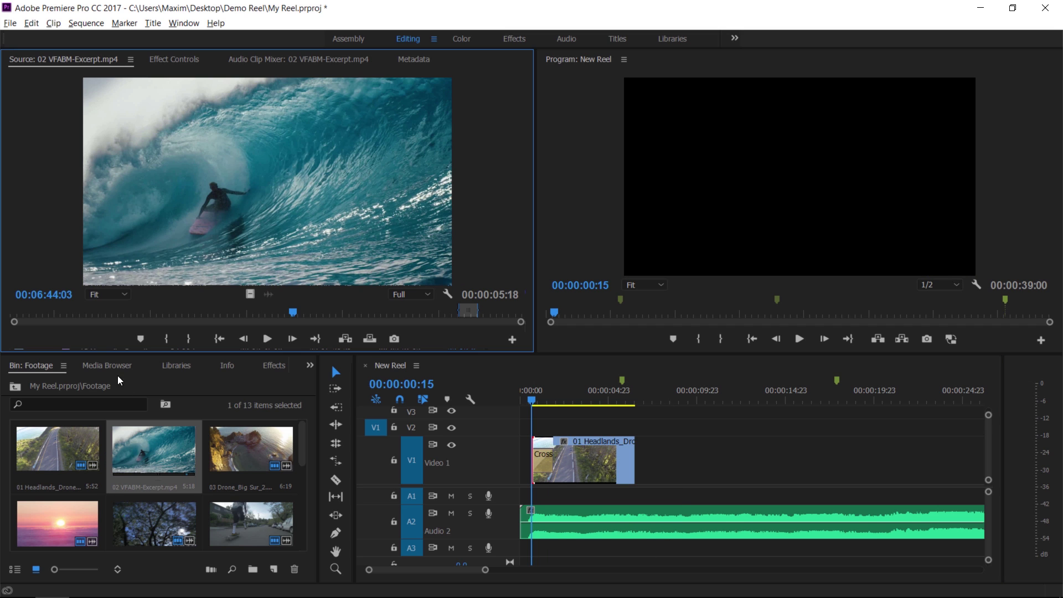
pyautogui.click(51, 313)
pyautogui.click(108, 317)
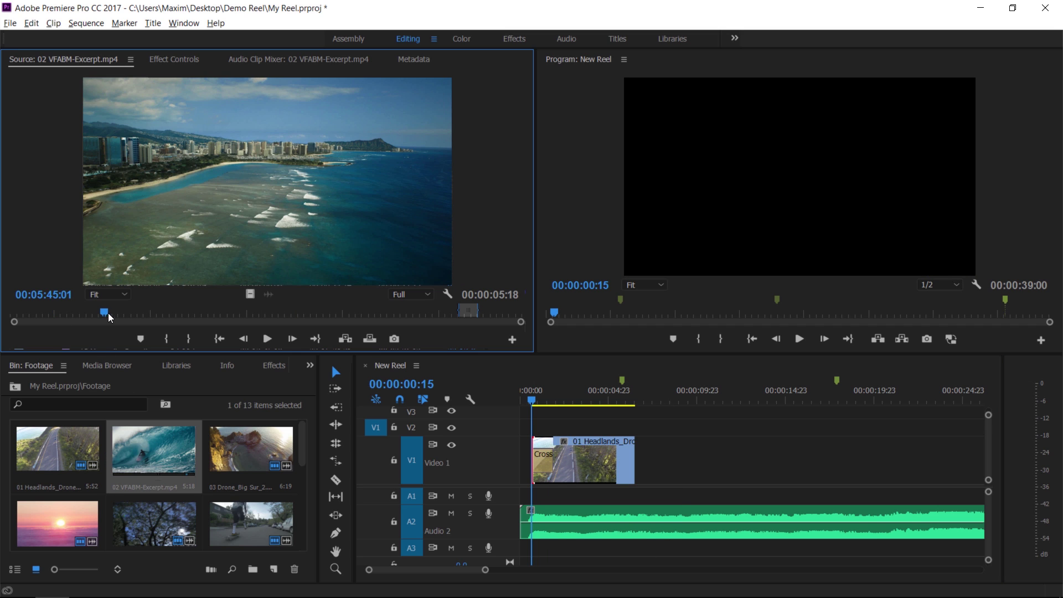
pyautogui.click(168, 315)
pyautogui.click(378, 314)
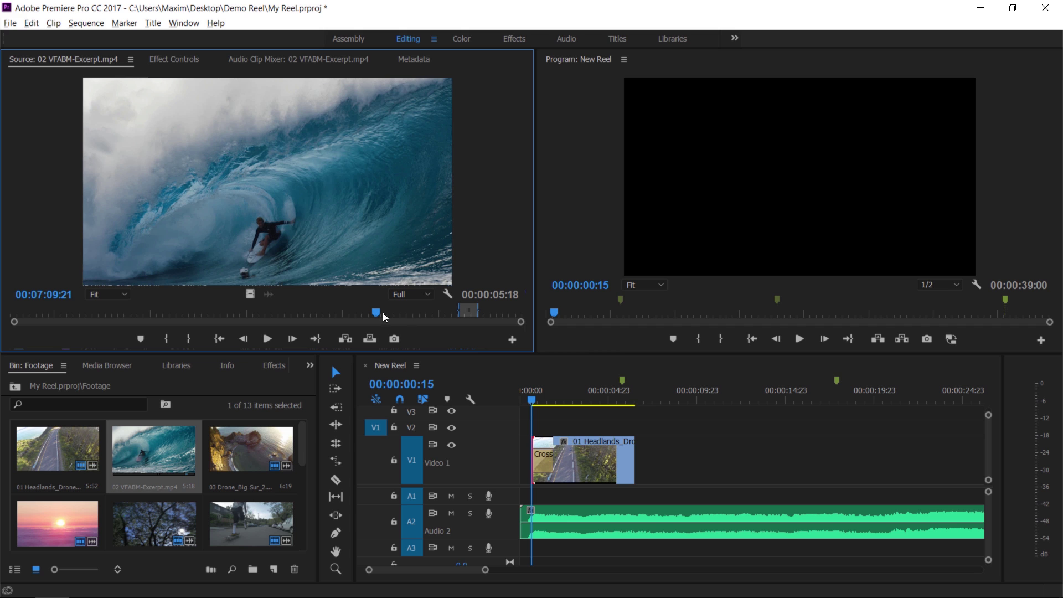
pyautogui.click(471, 314)
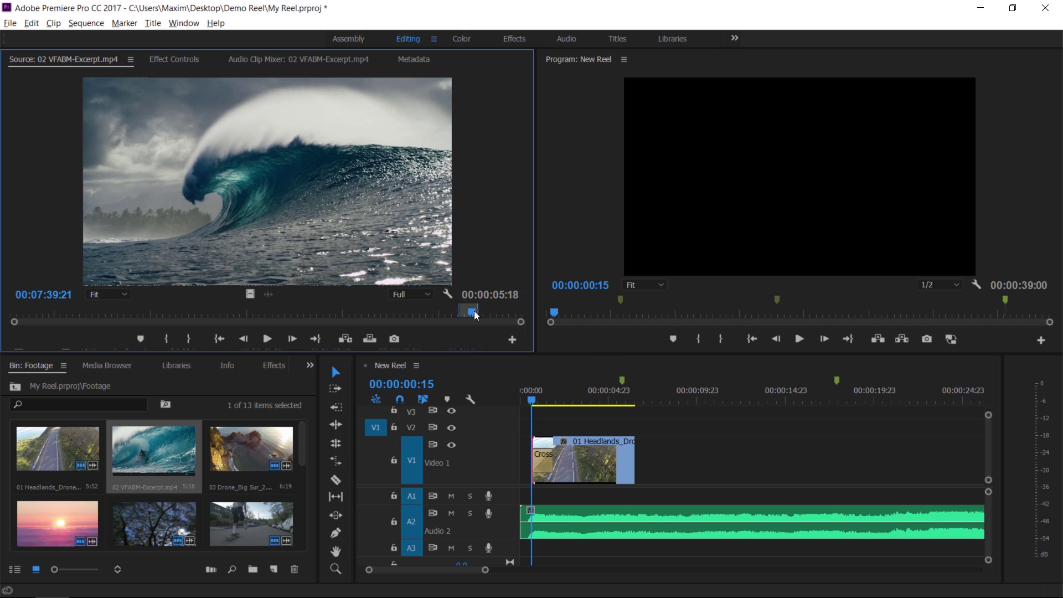
pyautogui.moveTo(337, 244); pyautogui.dragTo(656, 459)
pyautogui.click(799, 338)
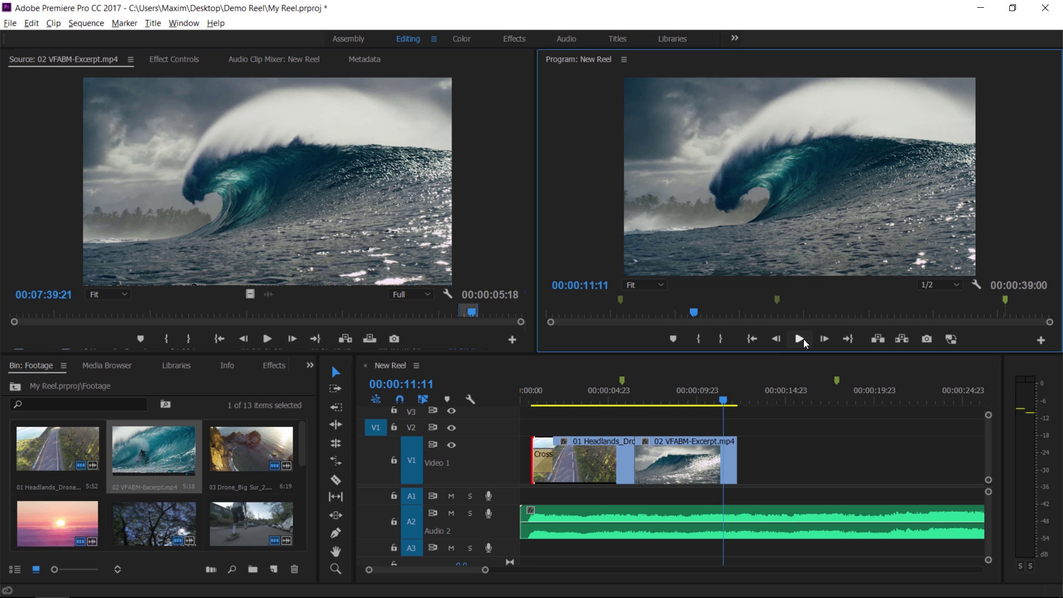
# - Apply Warp Stabilizer, found by searching 'war' in Effects, to the 02 VFABM-Excerpt.mp4 clip
pyautogui.click(275, 367)
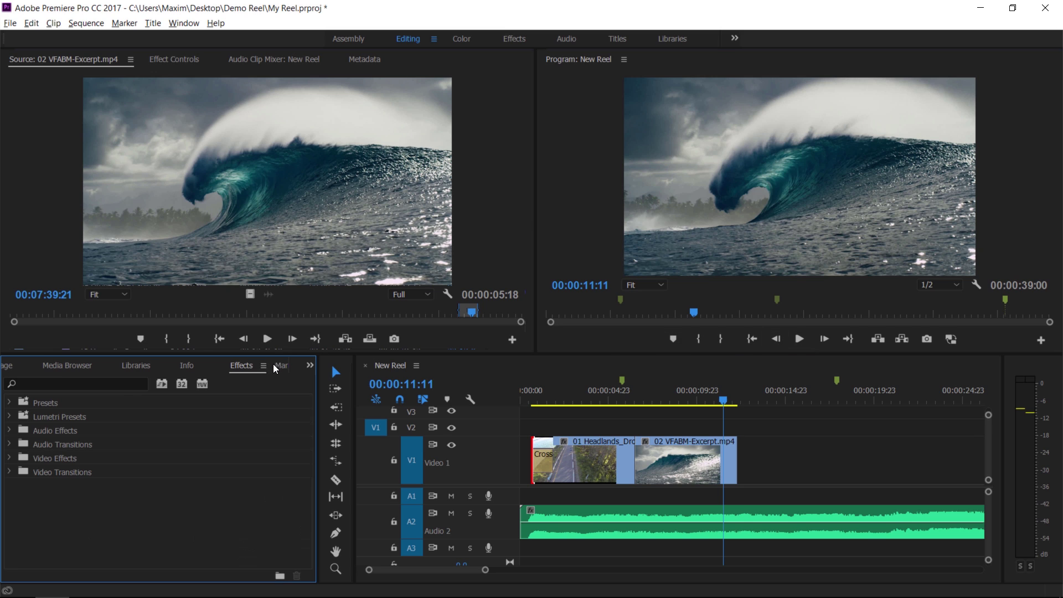
pyautogui.click(105, 382)
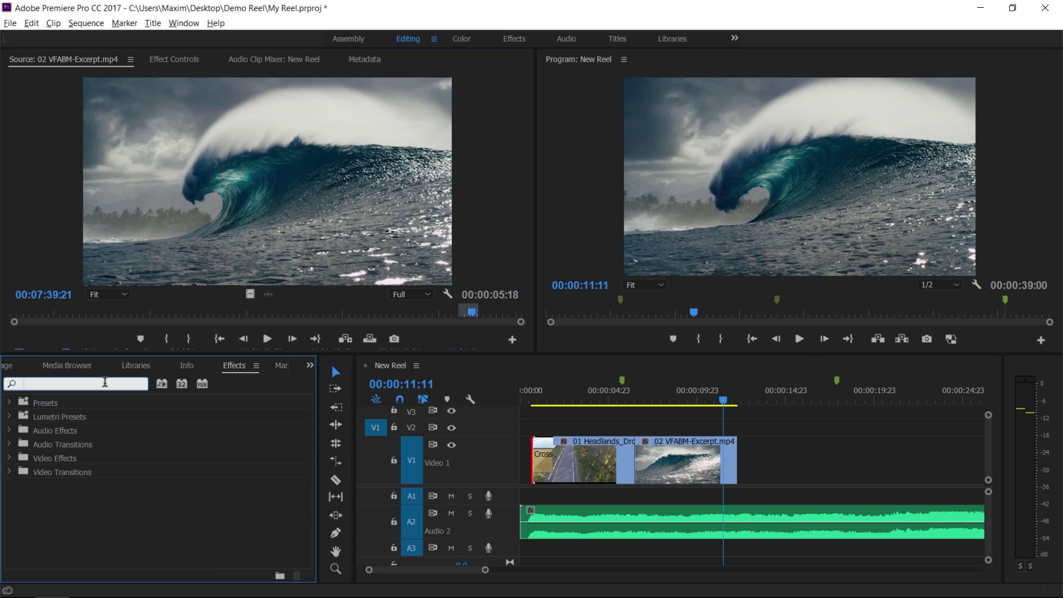
pyautogui.write('warp')
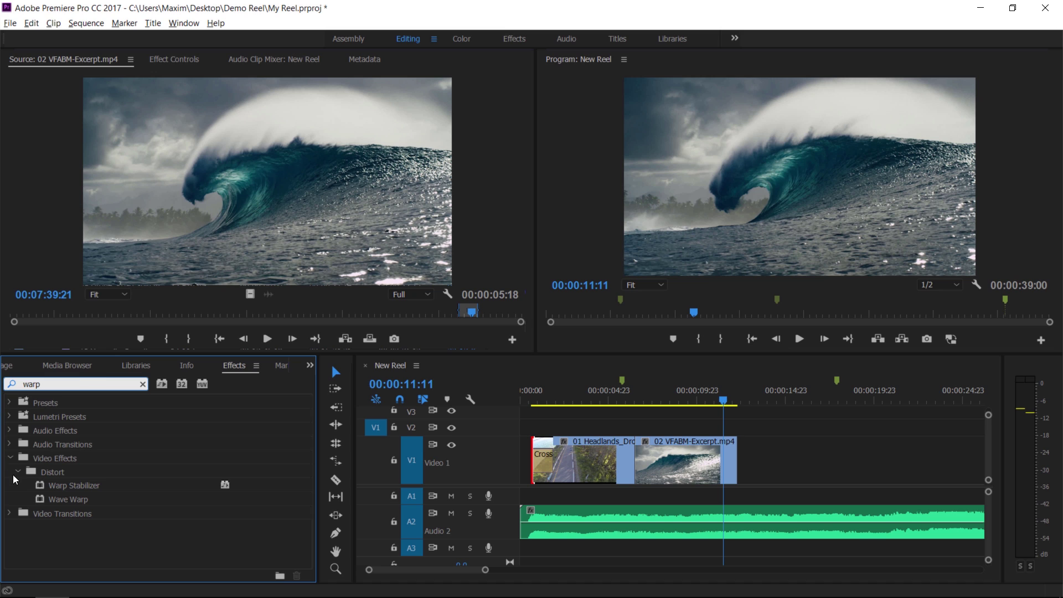
pyautogui.moveTo(39, 487); pyautogui.dragTo(664, 466)
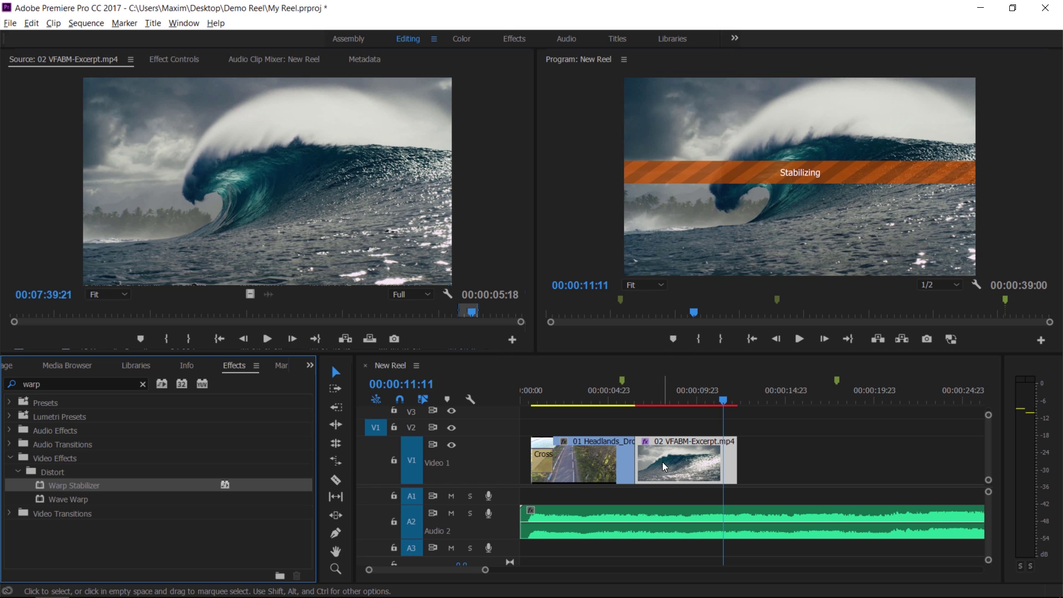
# - Play the stabilized wave clip from its start to check the result
pyautogui.click(640, 390)
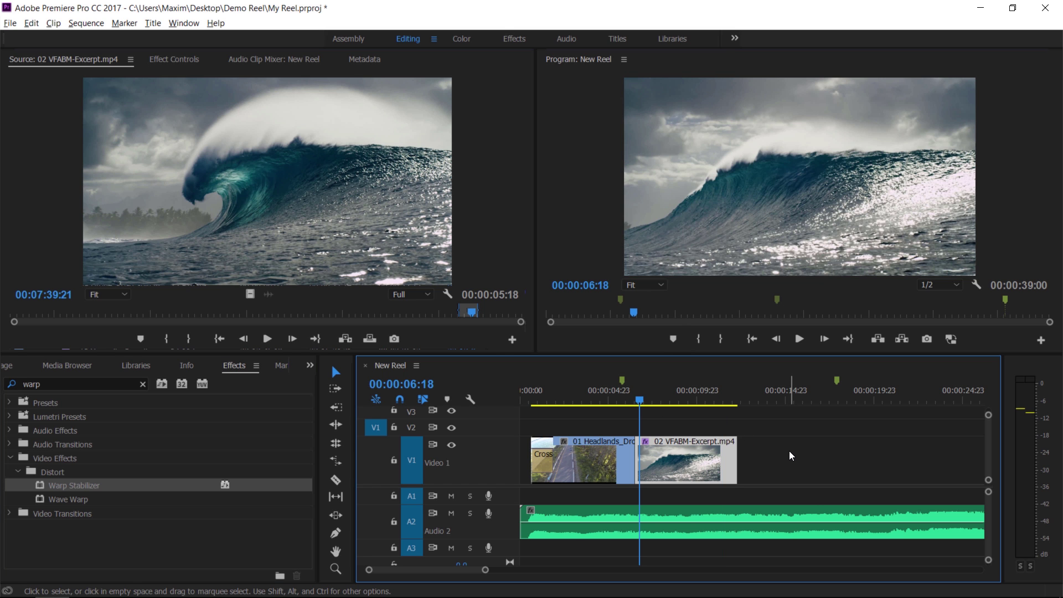
pyautogui.press('space')
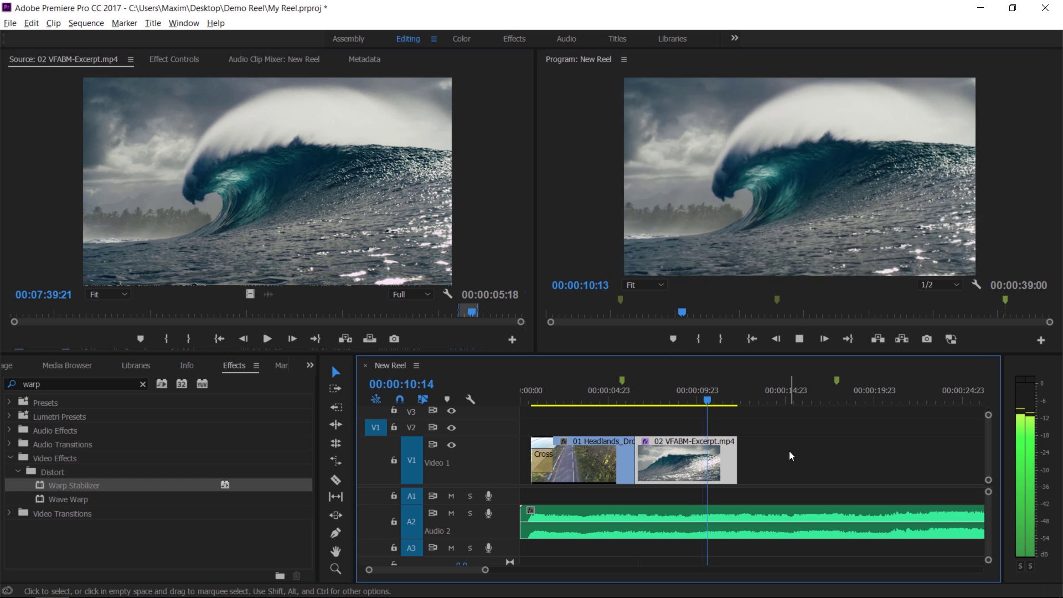
pyautogui.press('space')
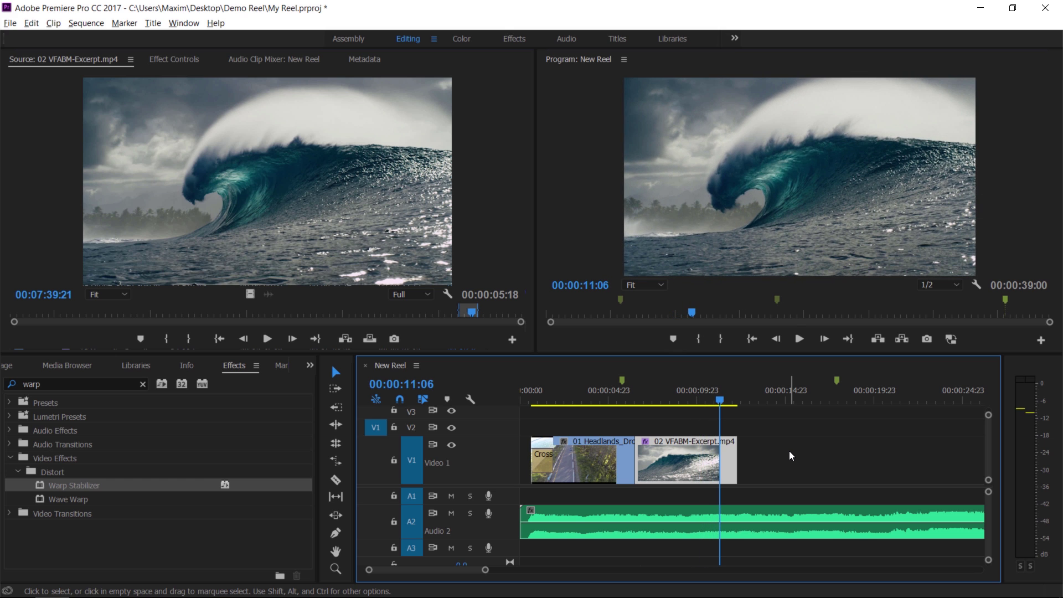
# - Add 03 Drone_Big Sur_2.mov to V1 after the wave clip and preview it
pyautogui.click(10, 365)
pyautogui.moveTo(249, 463); pyautogui.dragTo(744, 458)
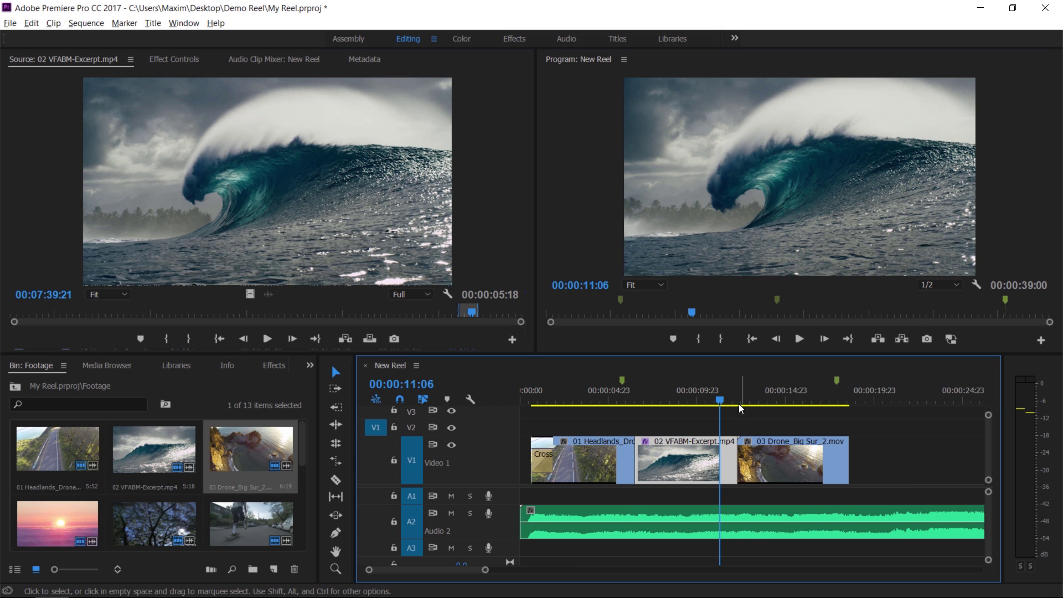
pyautogui.moveTo(738, 400); pyautogui.dragTo(835, 429)
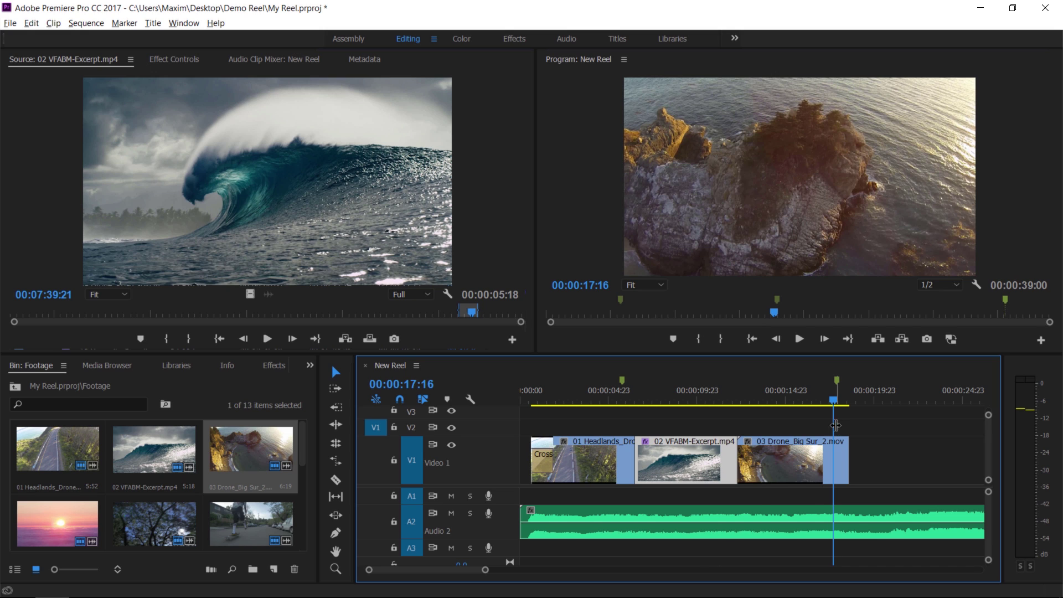
pyautogui.hotkey('shift', '2')
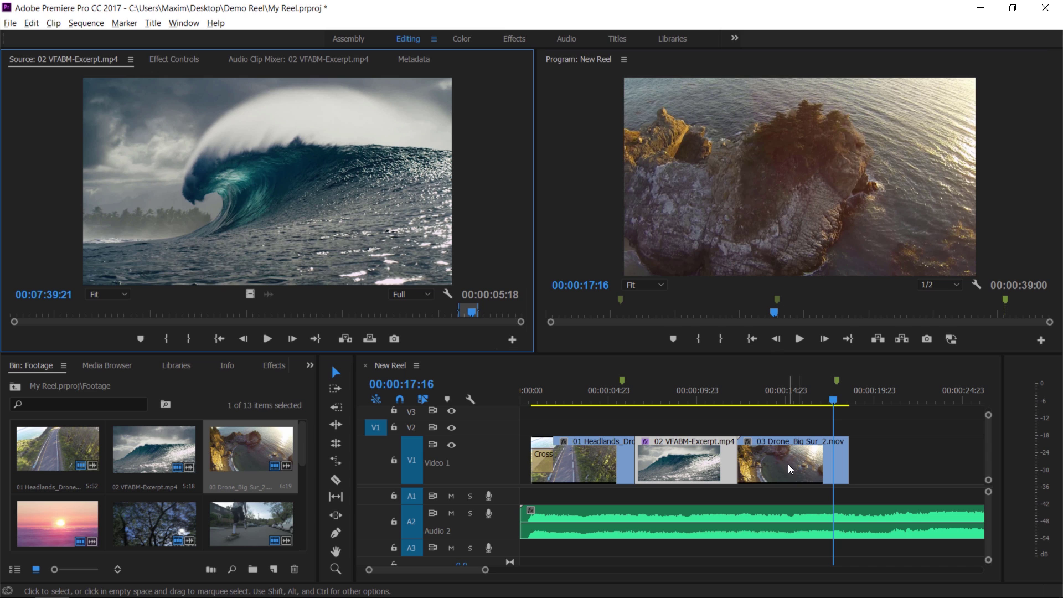
# - Scale the Drone clip to 84% and play 04 Keyed_Fog.mov in the Source monitor
pyautogui.click(789, 469)
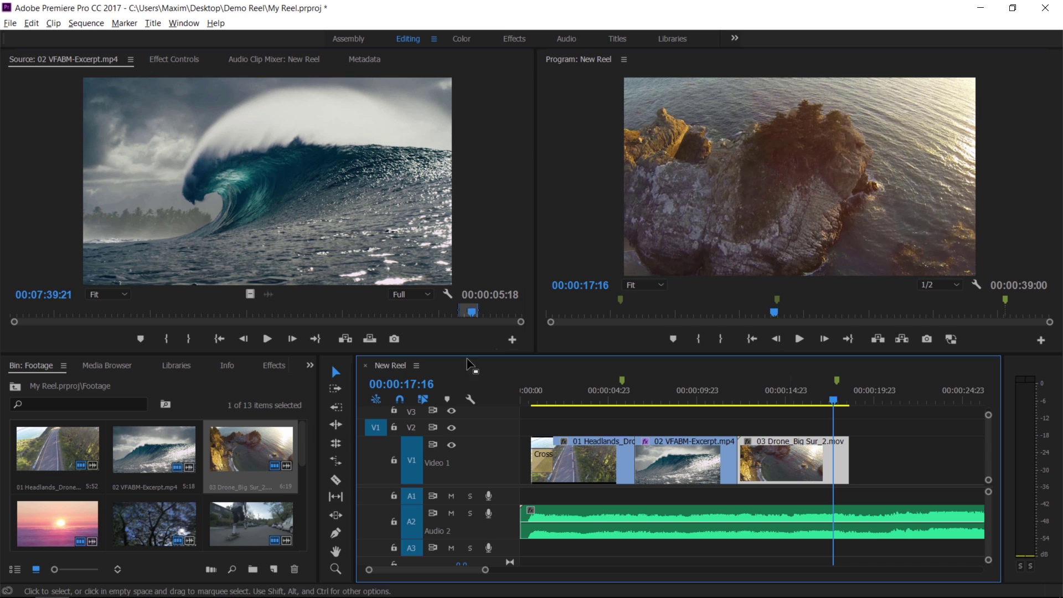
pyautogui.click(173, 61)
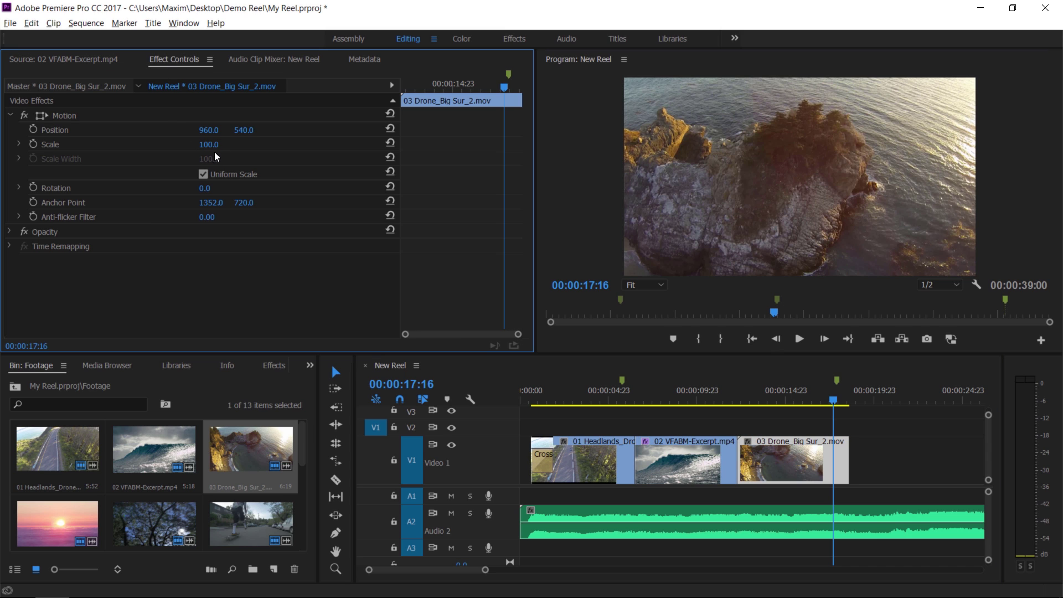
pyautogui.moveTo(215, 147); pyautogui.dragTo(206, 147)
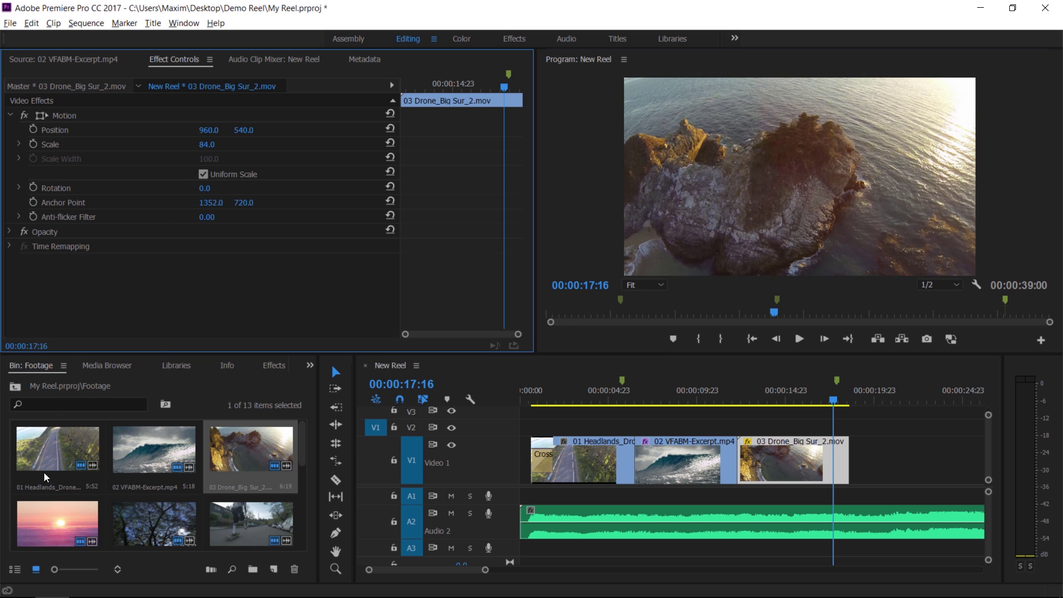
pyautogui.doubleClick(57, 523)
pyautogui.click(267, 338)
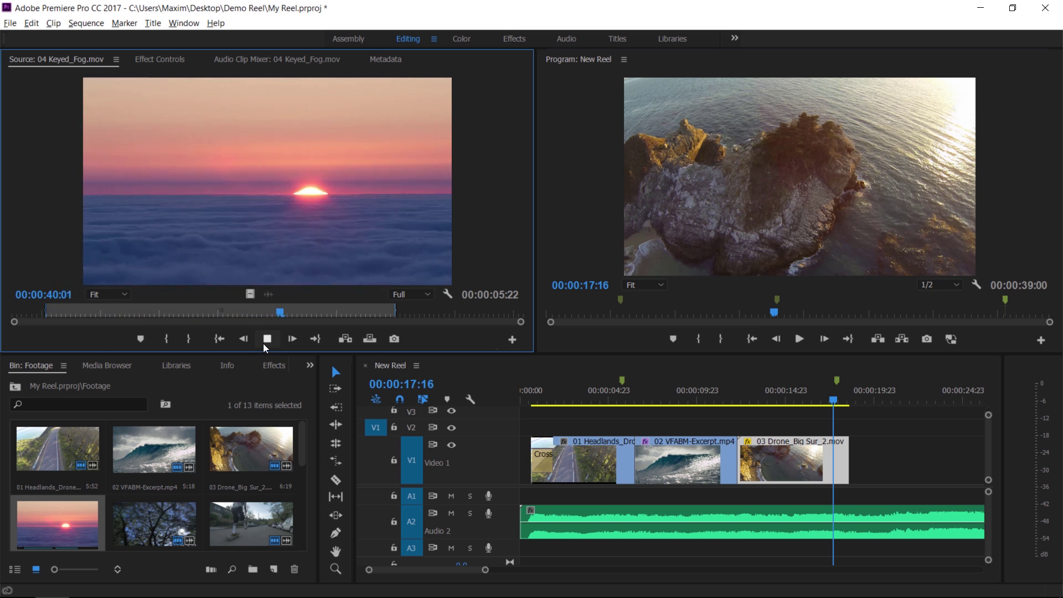
# - Place 04 Keyed_Fog.mov on V1 after the Drone clip (00:00:18:15–00:00:24:13) and play it back
pyautogui.press('space')
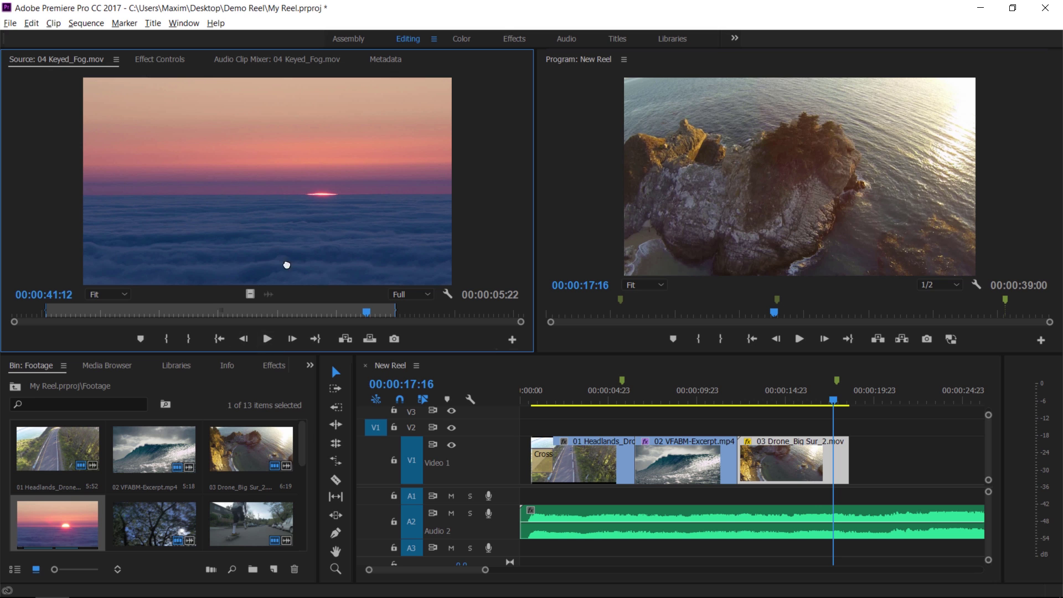
pyautogui.moveTo(286, 265); pyautogui.dragTo(855, 460)
pyautogui.scroll(-3, 471, 576)
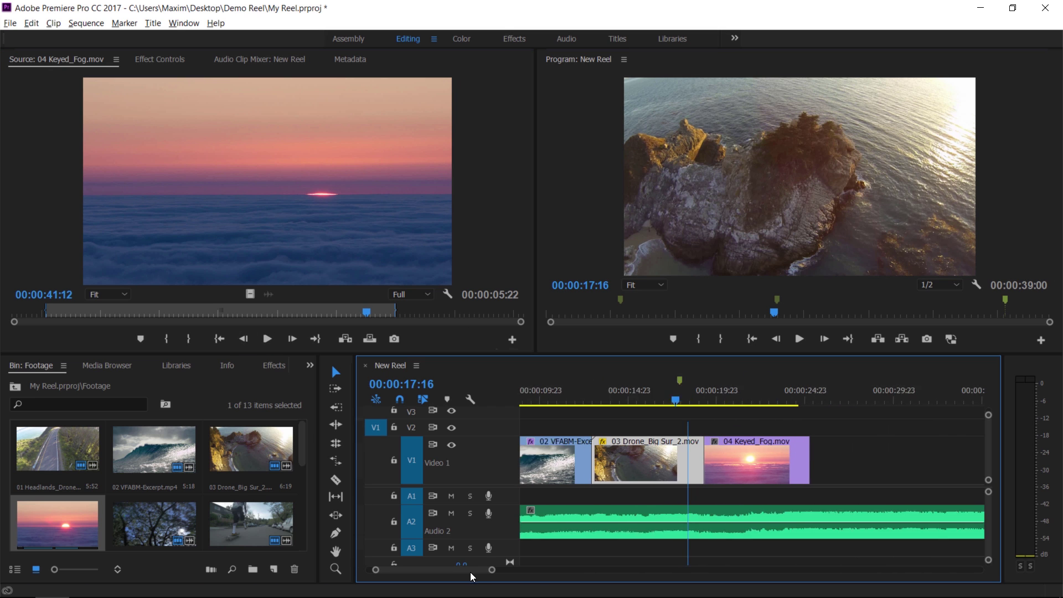
pyautogui.scroll(-2, 471, 576)
pyautogui.press('space')
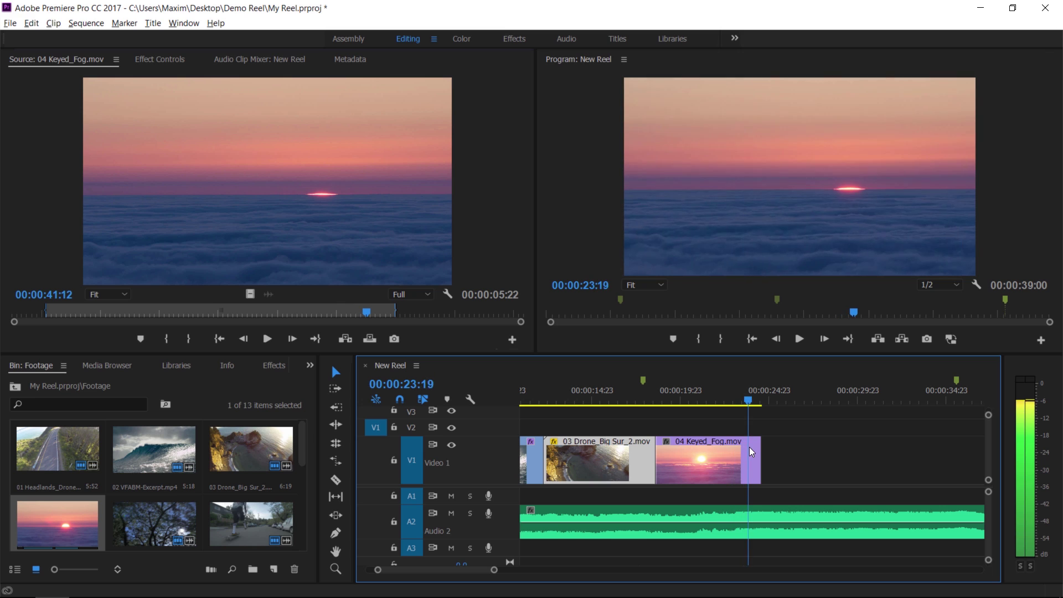
pyautogui.press('space')
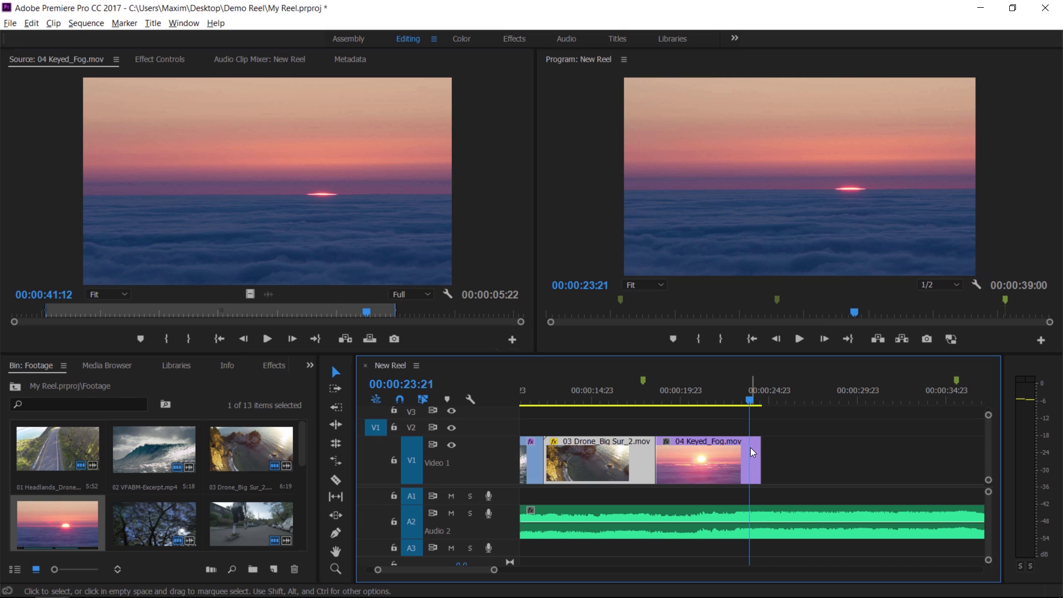
# - Set the 04 Keyed_Fog sunset clip to 250% speed and play back the sped-up section
pyautogui.rightClick(714, 457)
pyautogui.click(805, 374)
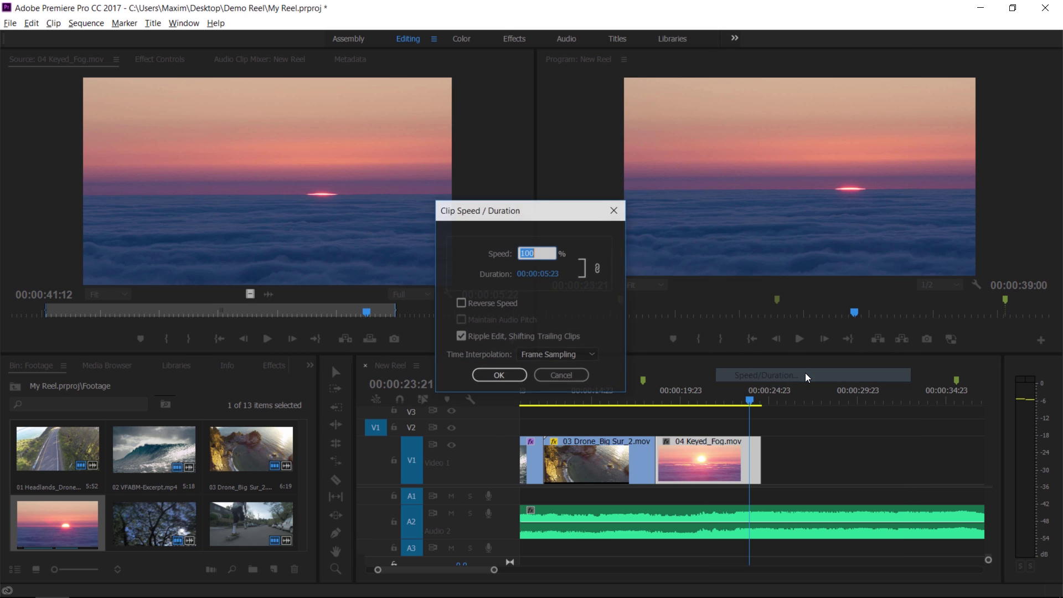
pyautogui.write('250')
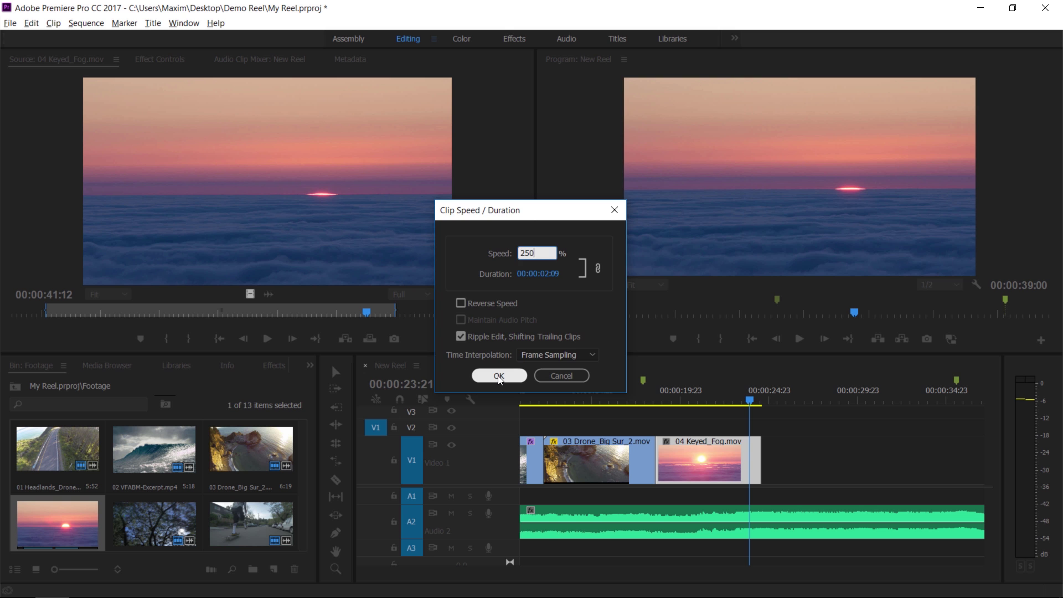
pyautogui.click(497, 375)
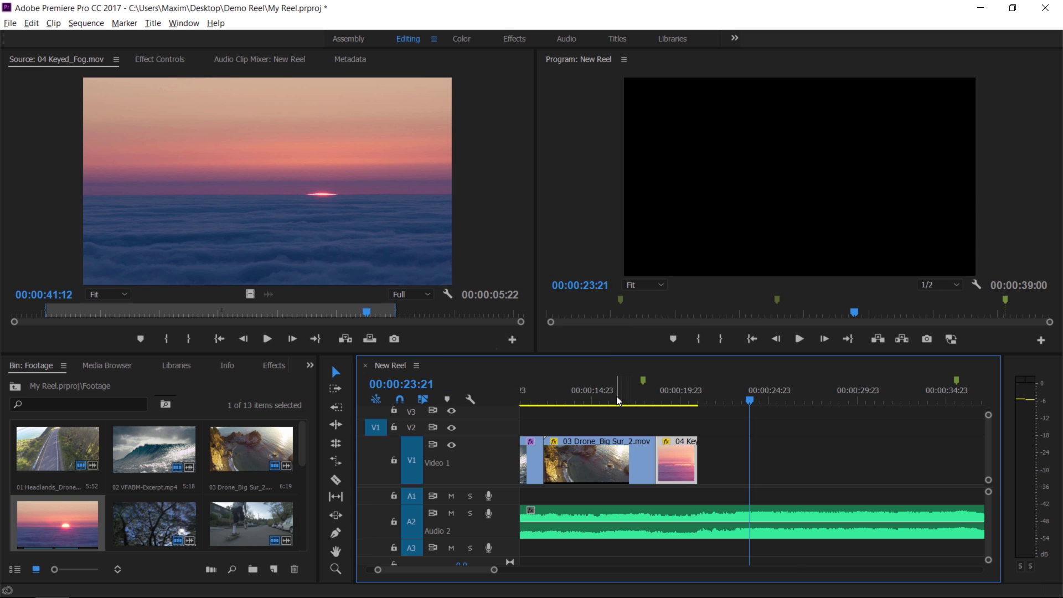
pyautogui.click(614, 396)
pyautogui.click(801, 339)
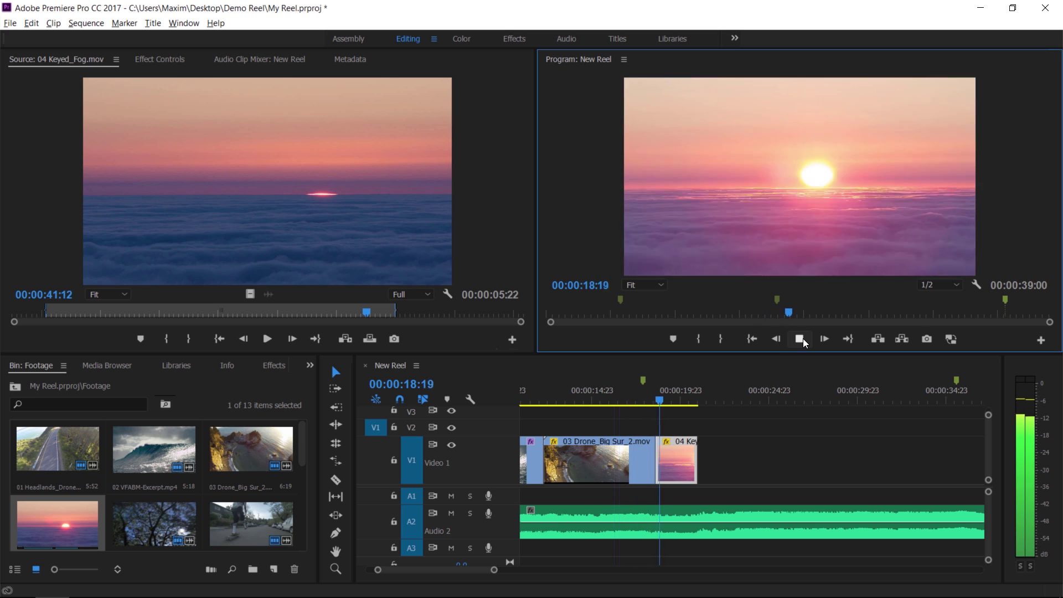
pyautogui.click(800, 338)
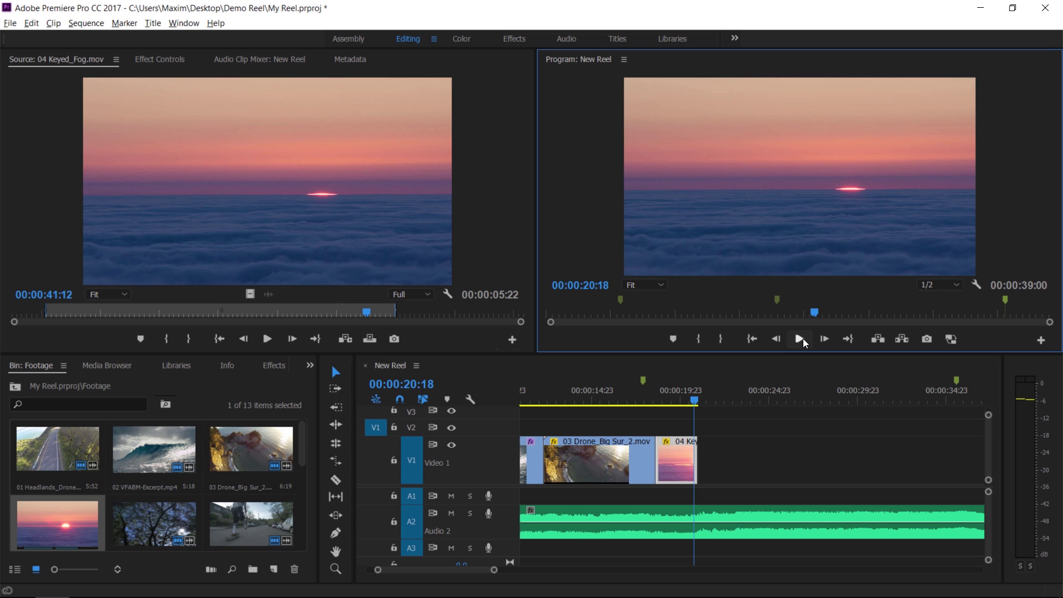
# - Turn on Reverse Speed for the sunset clip and play it back reversed
pyautogui.rightClick(684, 456)
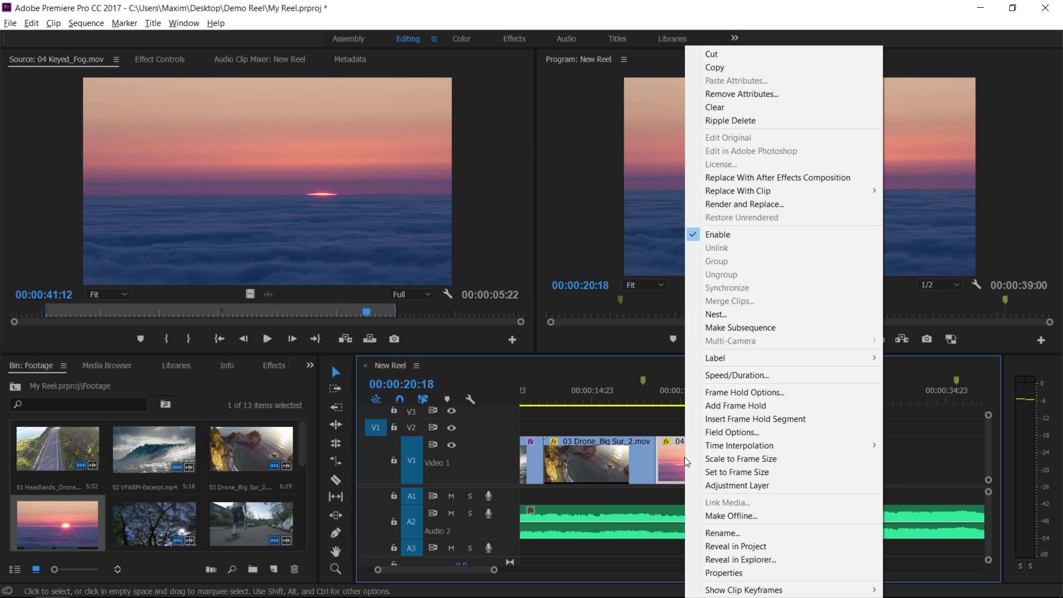
pyautogui.click(799, 378)
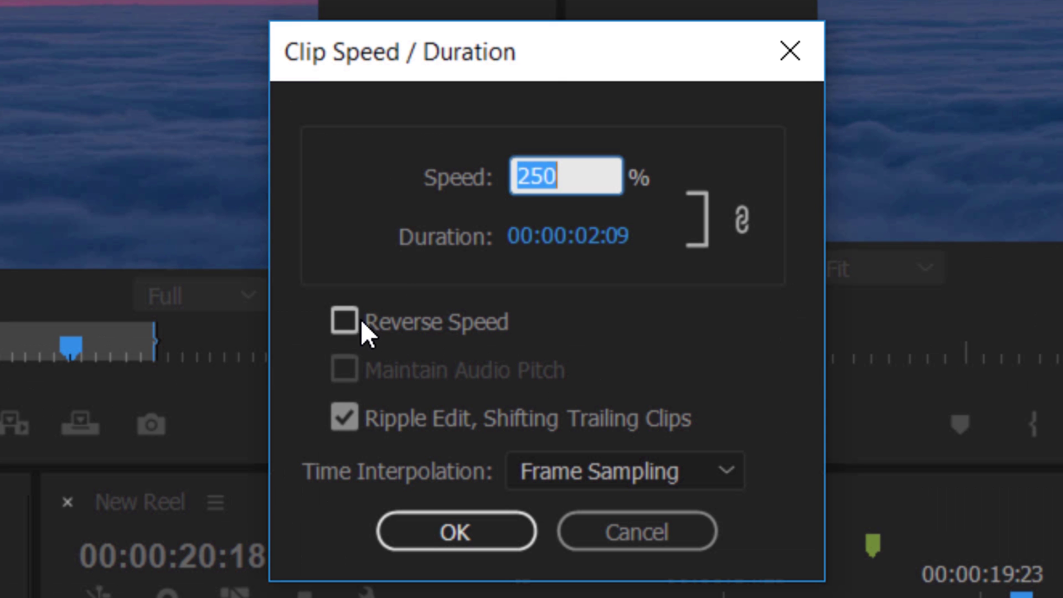
pyautogui.click(461, 302)
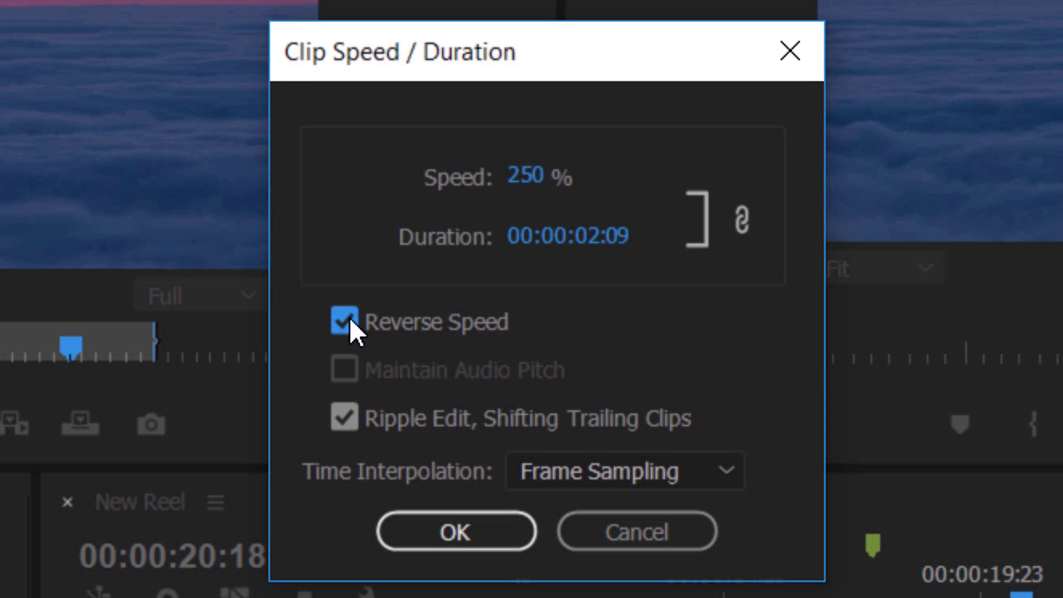
pyautogui.click(429, 532)
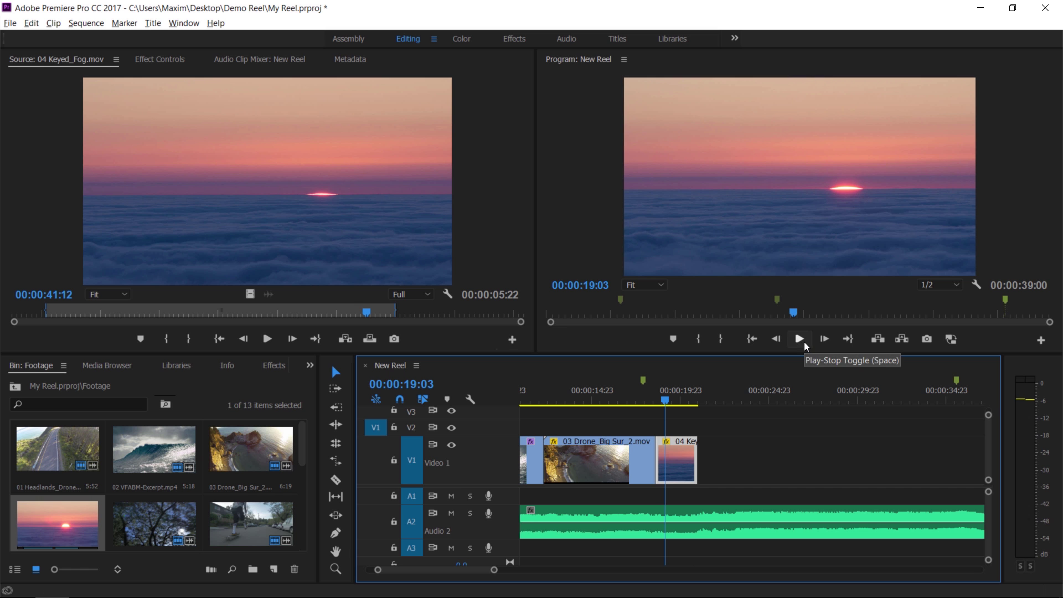
pyautogui.click(803, 341)
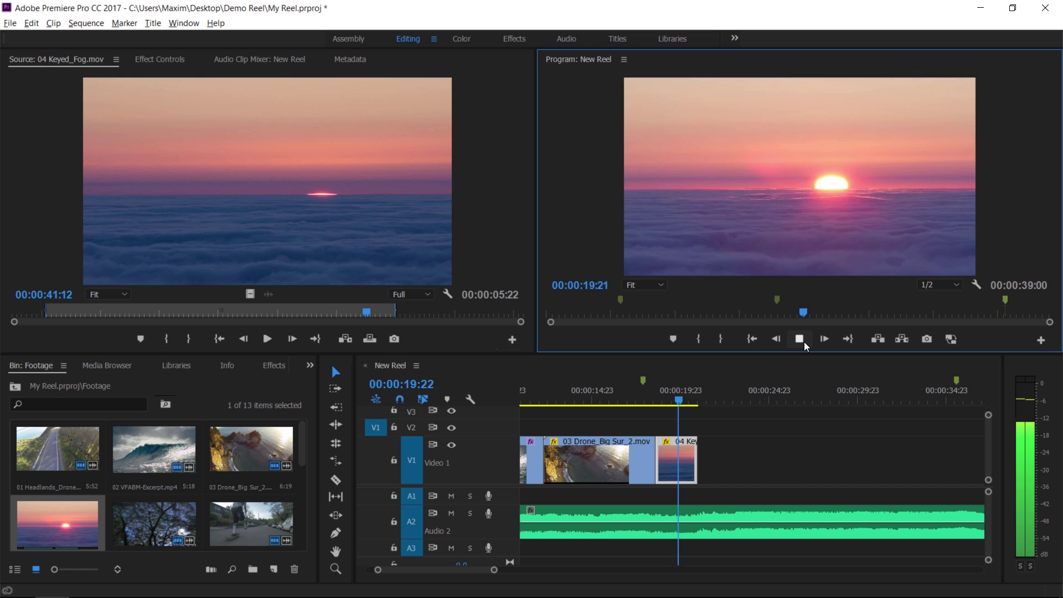
# - Preview the 05 road b-roll and skateboarding clips, placing a bit of road b-roll after the sunset
pyautogui.doubleClick(154, 523)
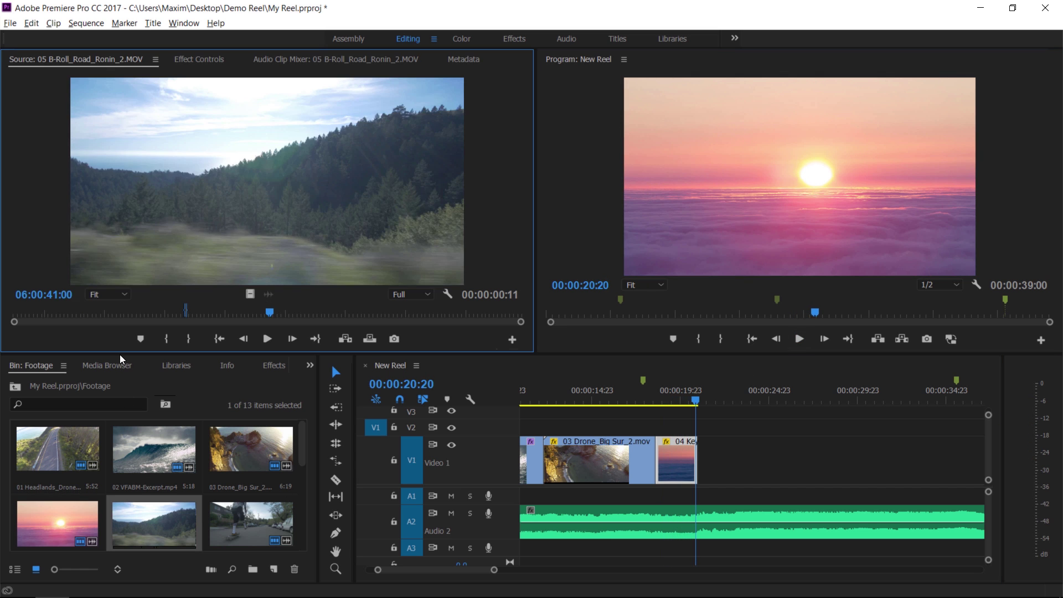
pyautogui.moveTo(119, 314); pyautogui.dragTo(217, 343)
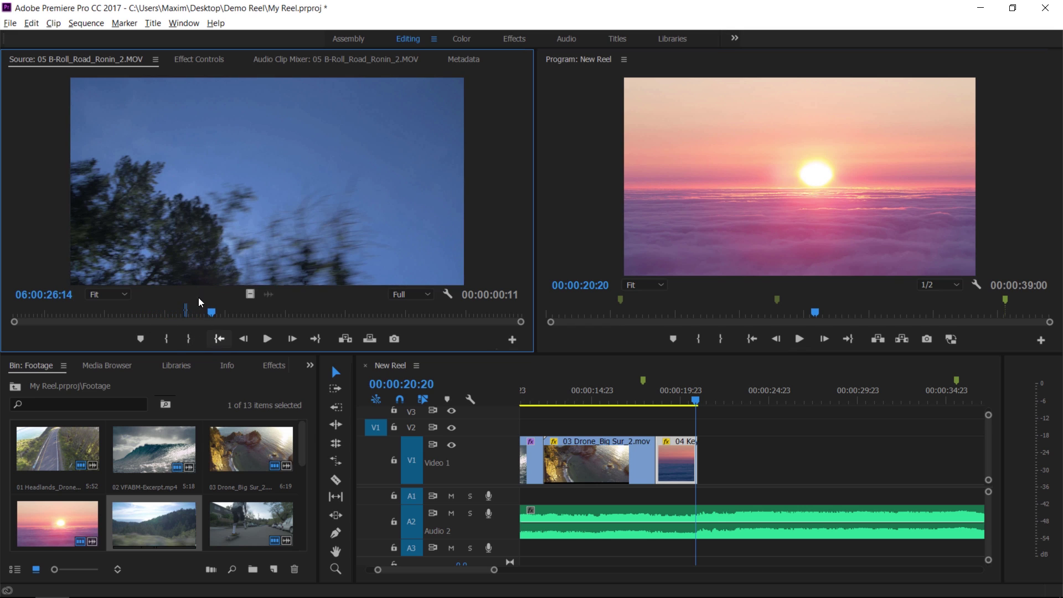
pyautogui.moveTo(167, 197); pyautogui.dragTo(706, 454)
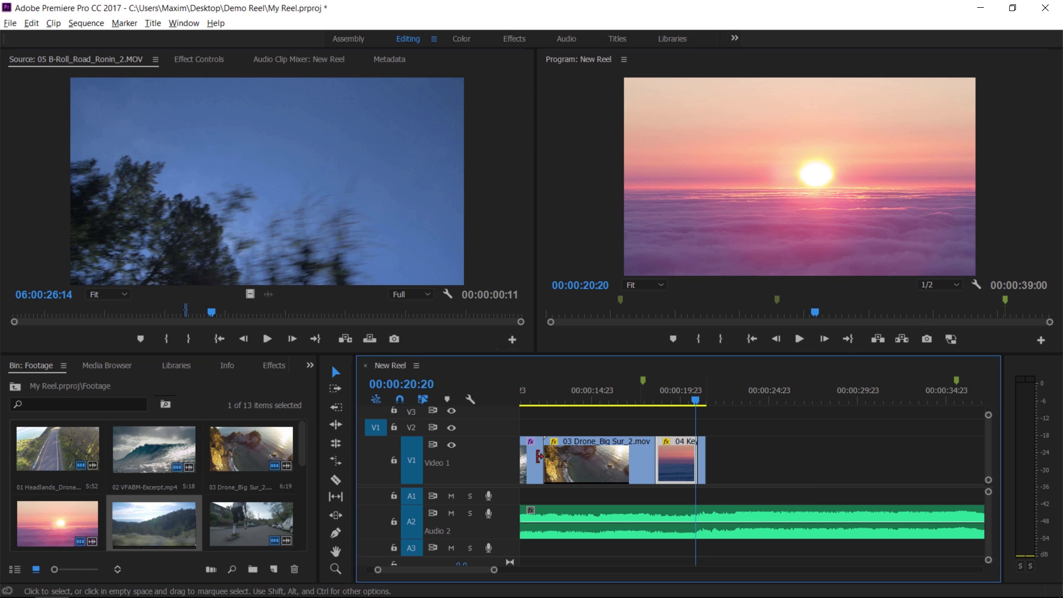
pyautogui.doubleClick(246, 519)
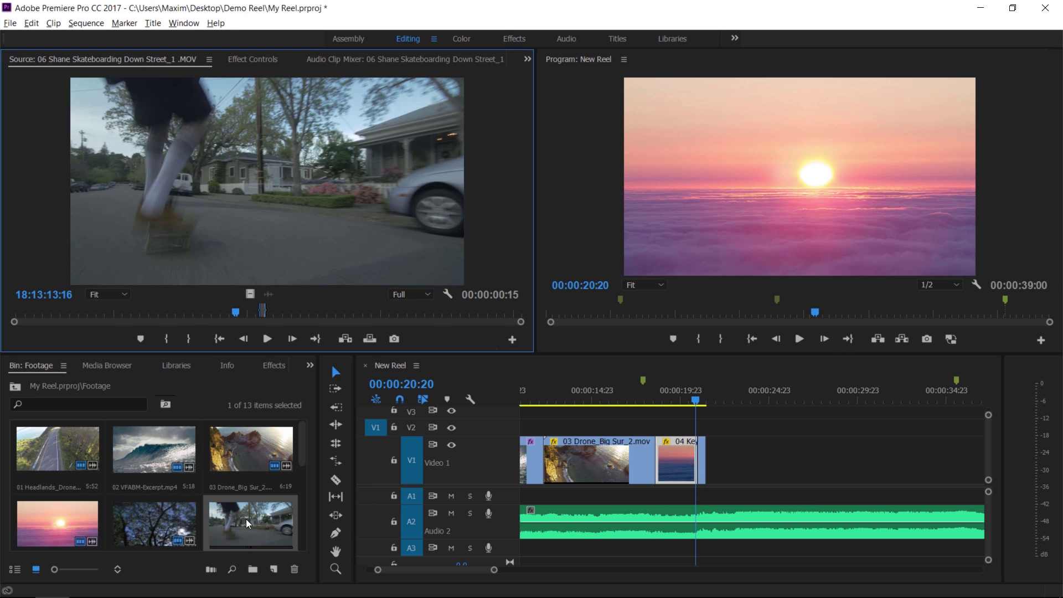
pyautogui.moveTo(215, 311); pyautogui.dragTo(280, 324)
pyautogui.scroll(-3, 301, 448)
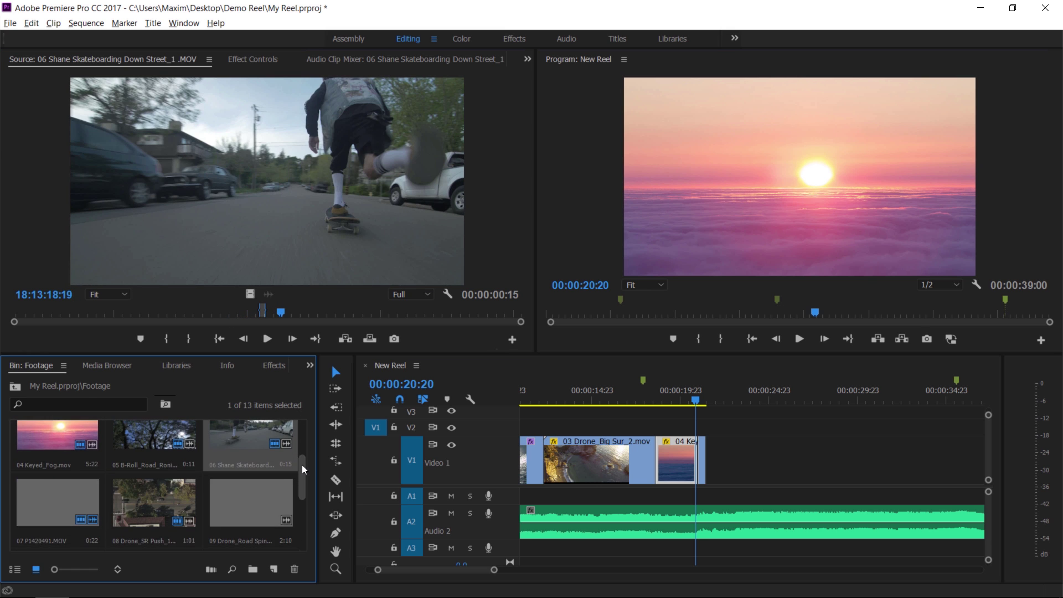
# - Preview 07 P1420491.MOV and the 08 Drone_SR Push_1 overhead footage in the Source monitor
pyautogui.doubleClick(63, 495)
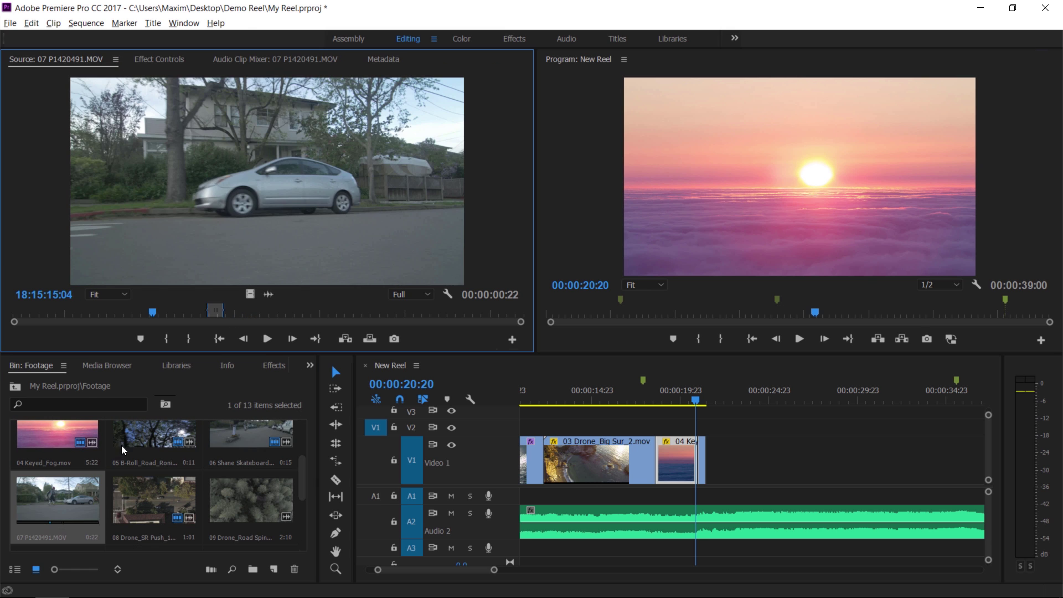
pyautogui.click(267, 339)
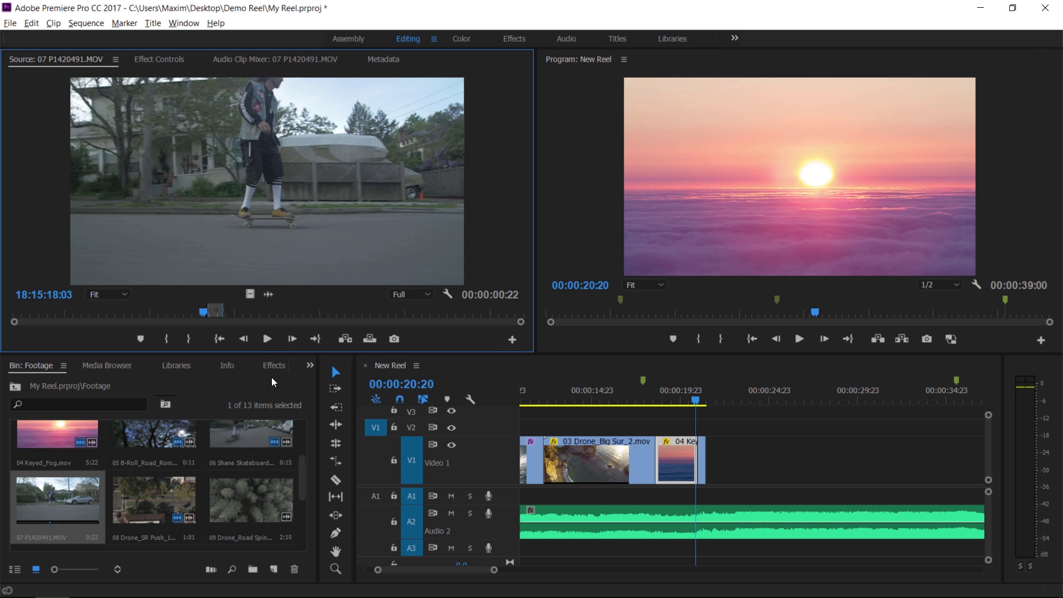
pyautogui.doubleClick(149, 493)
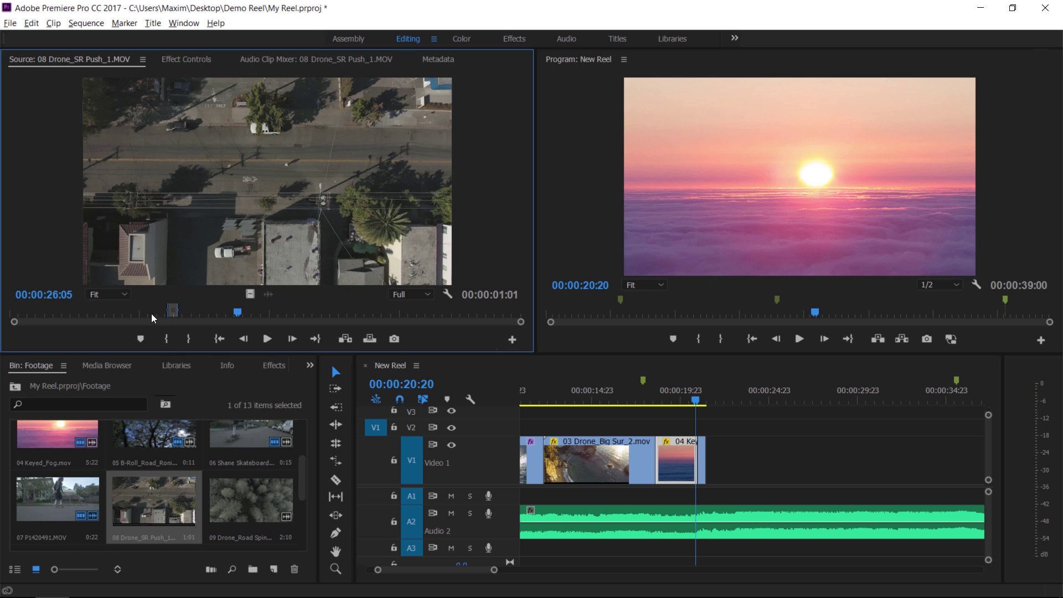
pyautogui.click(149, 314)
pyautogui.moveTo(148, 315); pyautogui.dragTo(208, 338)
pyautogui.moveTo(230, 430); pyautogui.dragTo(84, 499)
pyautogui.doubleClick(84, 499)
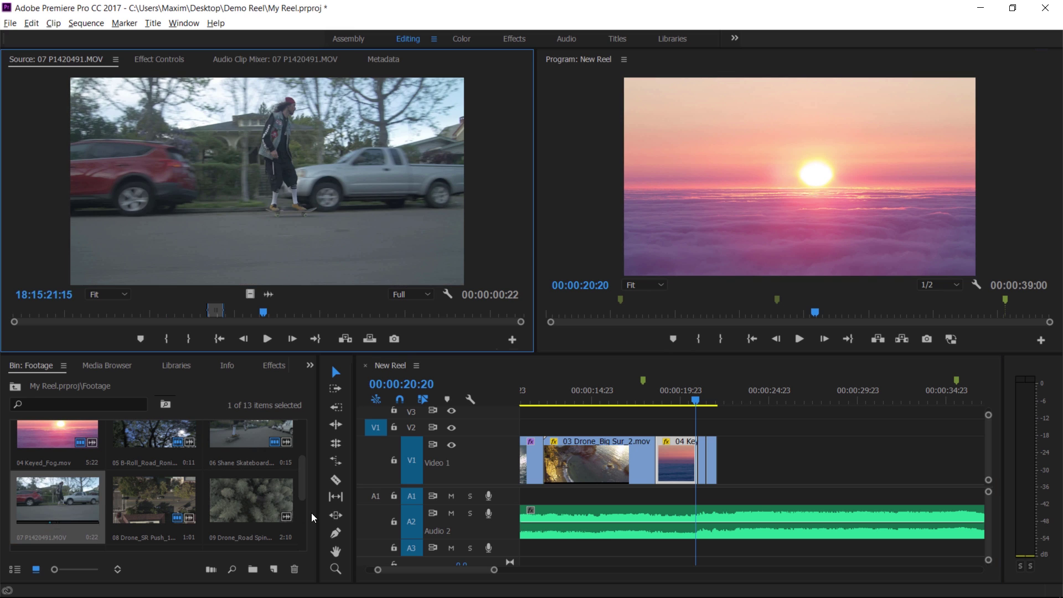
# - Add short 07 P1420491 and 08 Drone_SR Push_1 clips after the sunset and play the section
pyautogui.moveTo(300, 252); pyautogui.dragTo(725, 460)
pyautogui.moveTo(155, 501); pyautogui.dragTo(736, 459)
pyautogui.press('space')
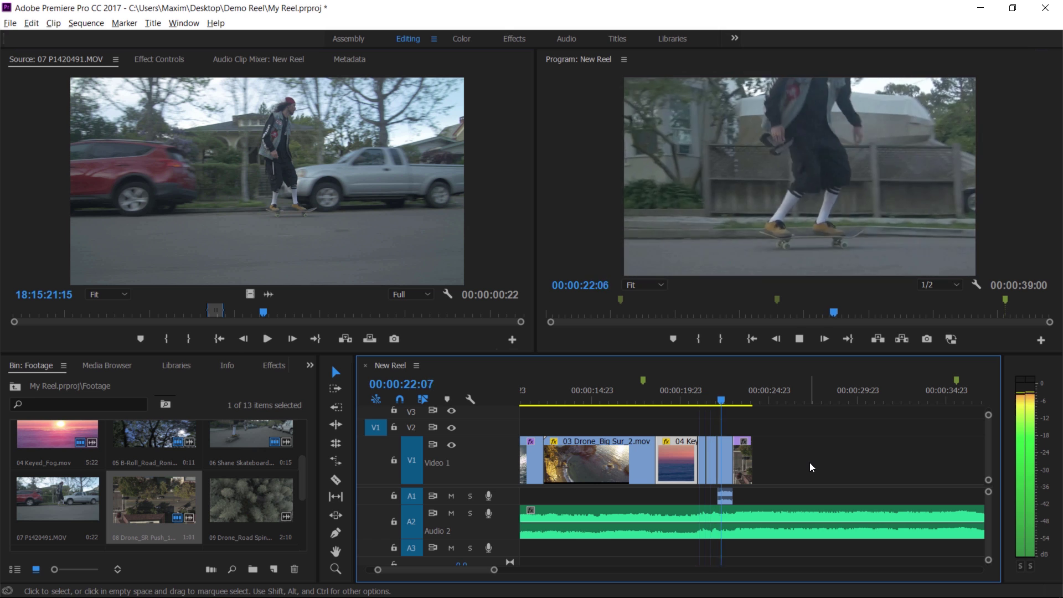
pyautogui.press('space')
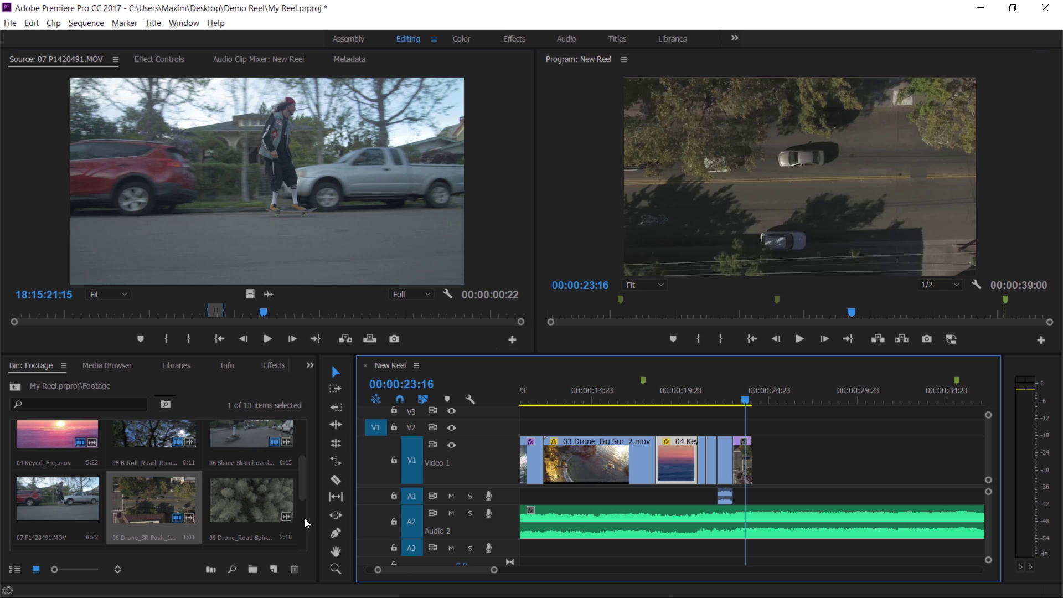
# - Append clips 09 through 13 to the end of V1, preview them, and return to the project root
pyautogui.click(265, 500)
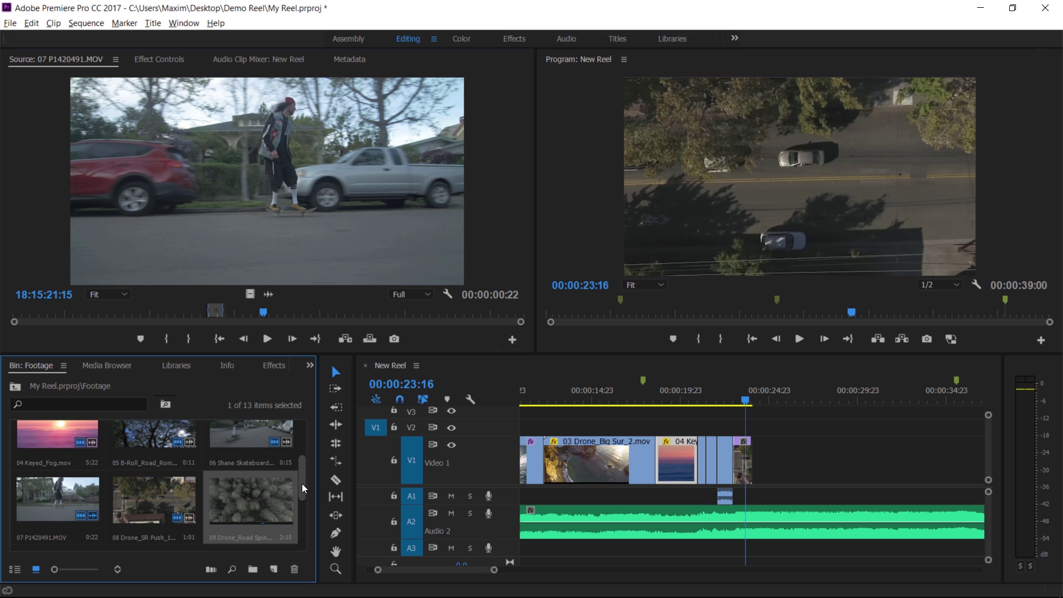
pyautogui.moveTo(301, 483); pyautogui.dragTo(293, 547)
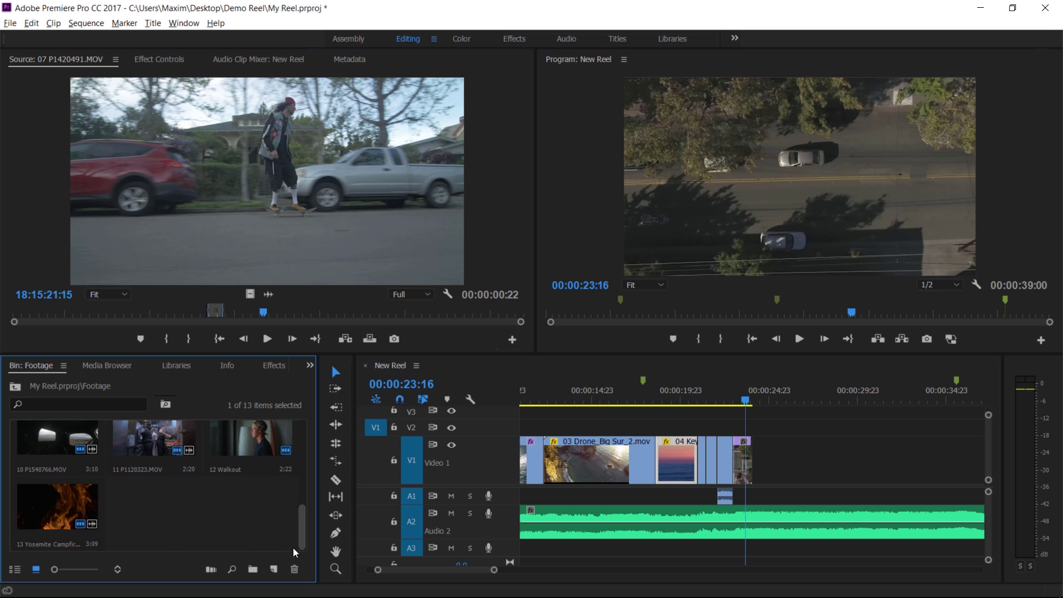
pyautogui.keyDown('shift'); pyautogui.click(71, 508); pyautogui.keyUp('shift')
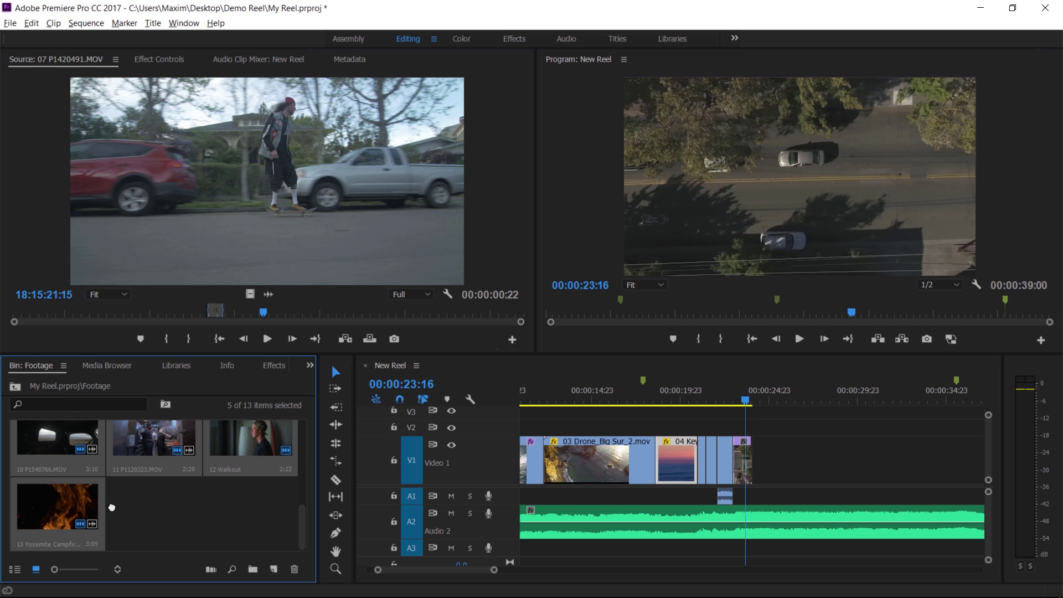
pyautogui.moveTo(111, 507); pyautogui.dragTo(883, 476)
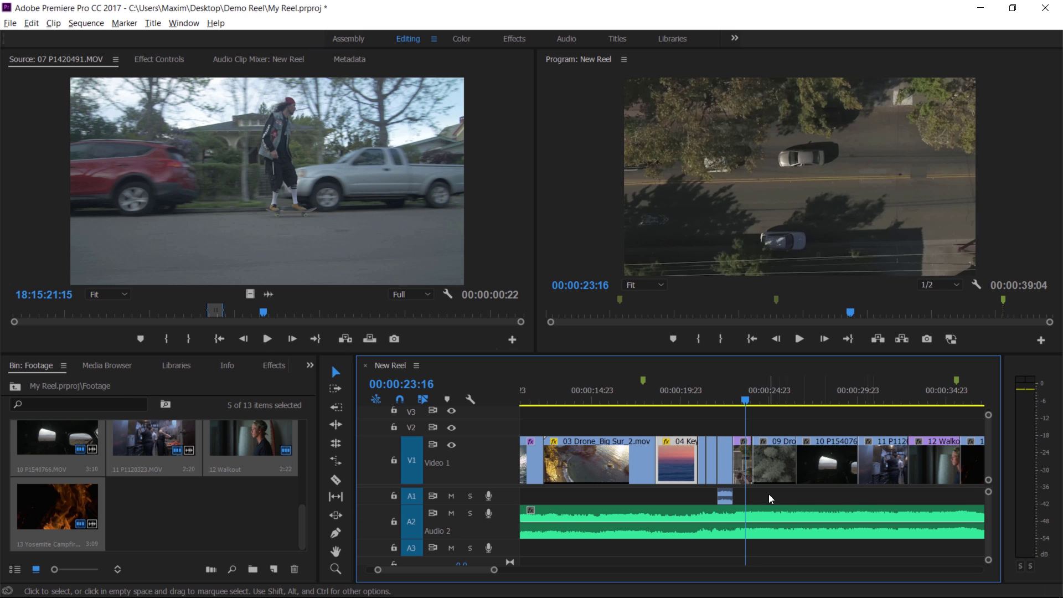
pyautogui.click(800, 340)
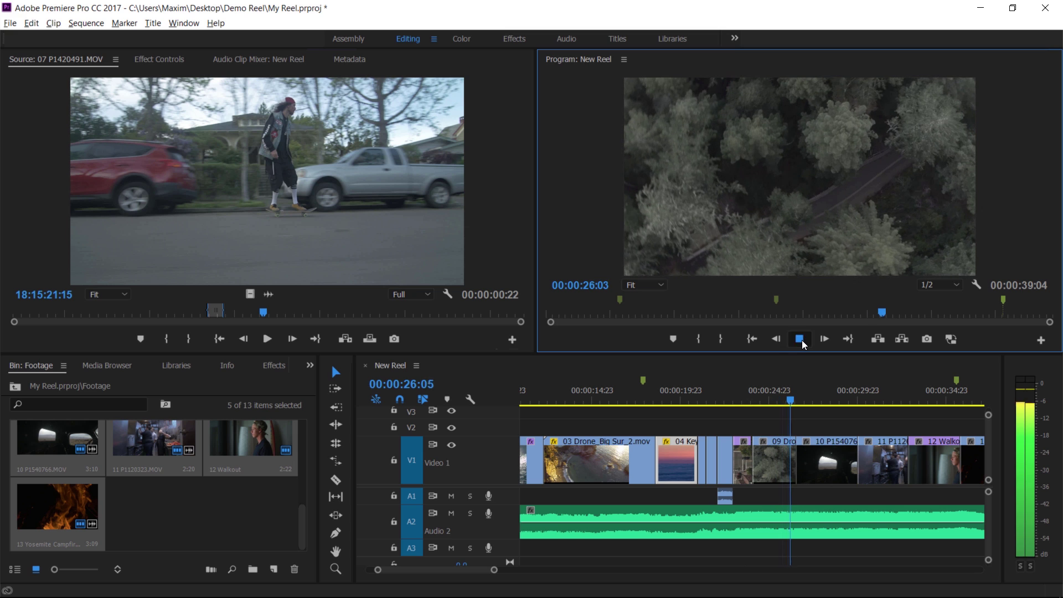
pyautogui.click(800, 339)
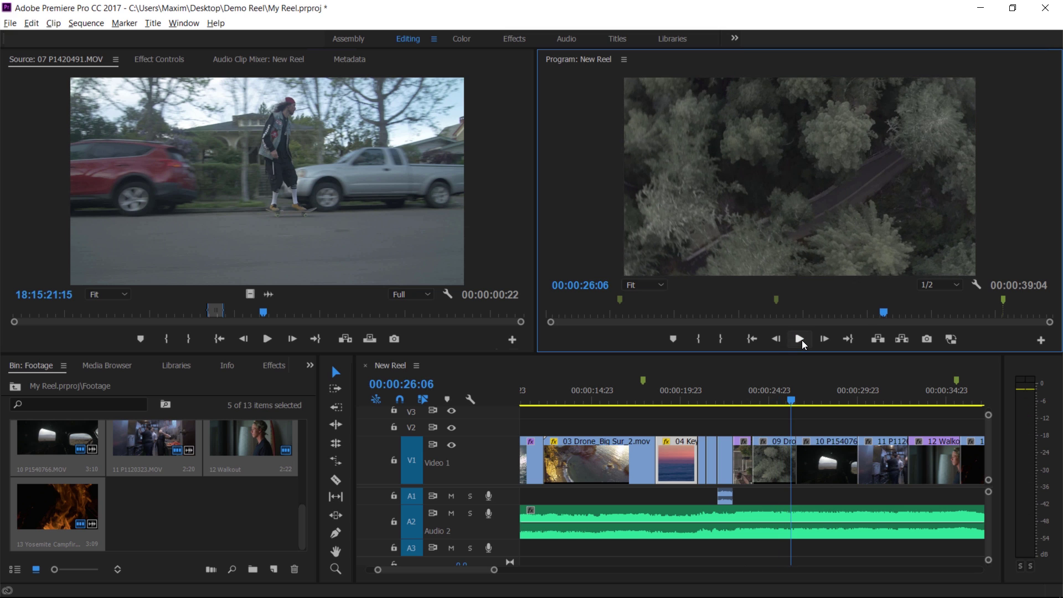
pyautogui.click(15, 386)
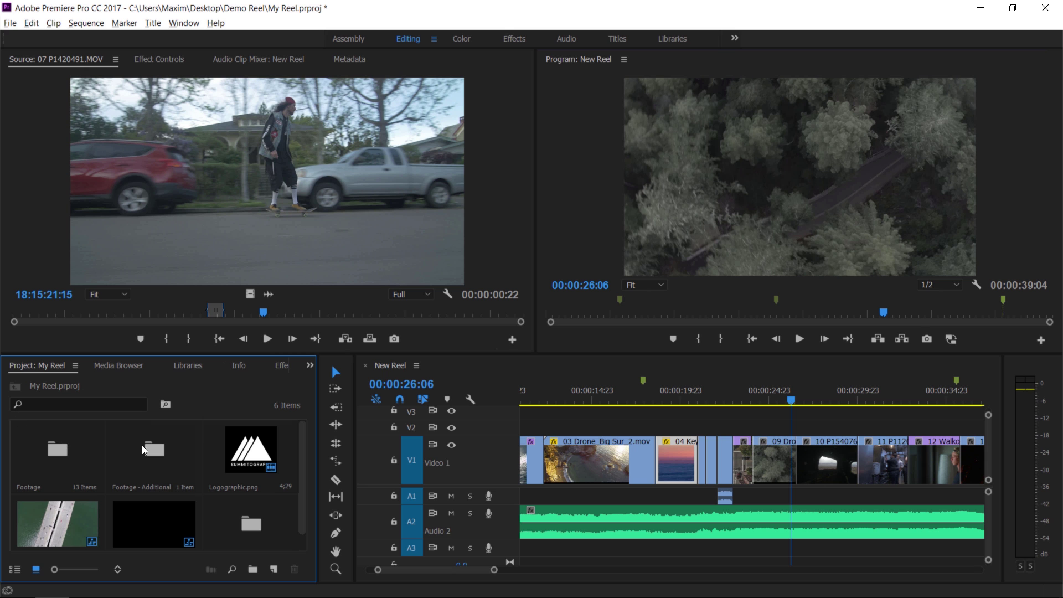
# - Load 14 Drone_Traffic from Footage - Additional and drop it over clip 09 at 00:00:24:02
pyautogui.doubleClick(142, 445)
pyautogui.doubleClick(72, 457)
pyautogui.click(100, 311)
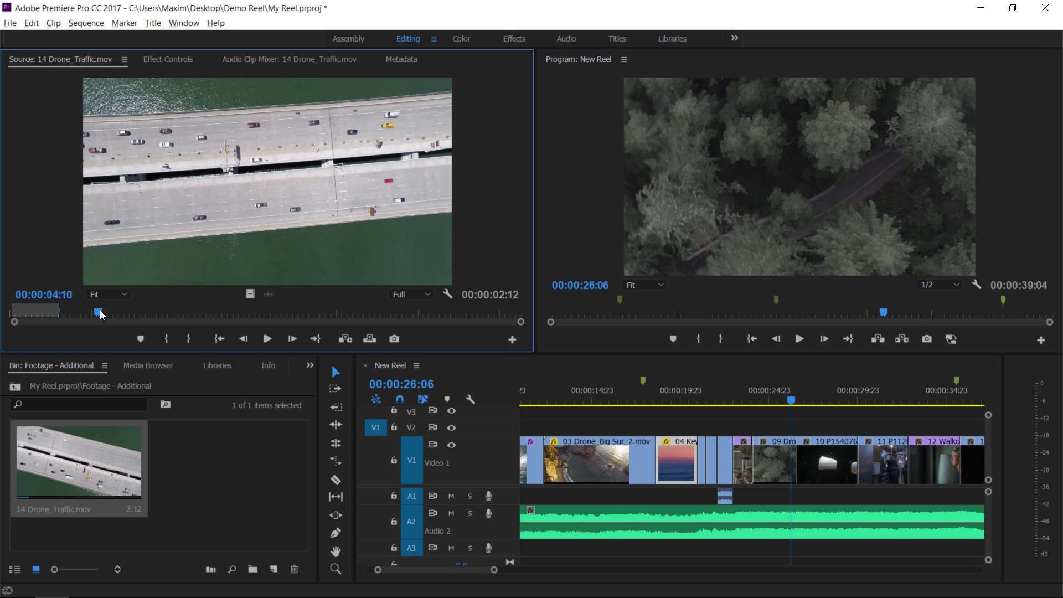
pyautogui.moveTo(100, 314); pyautogui.dragTo(296, 325)
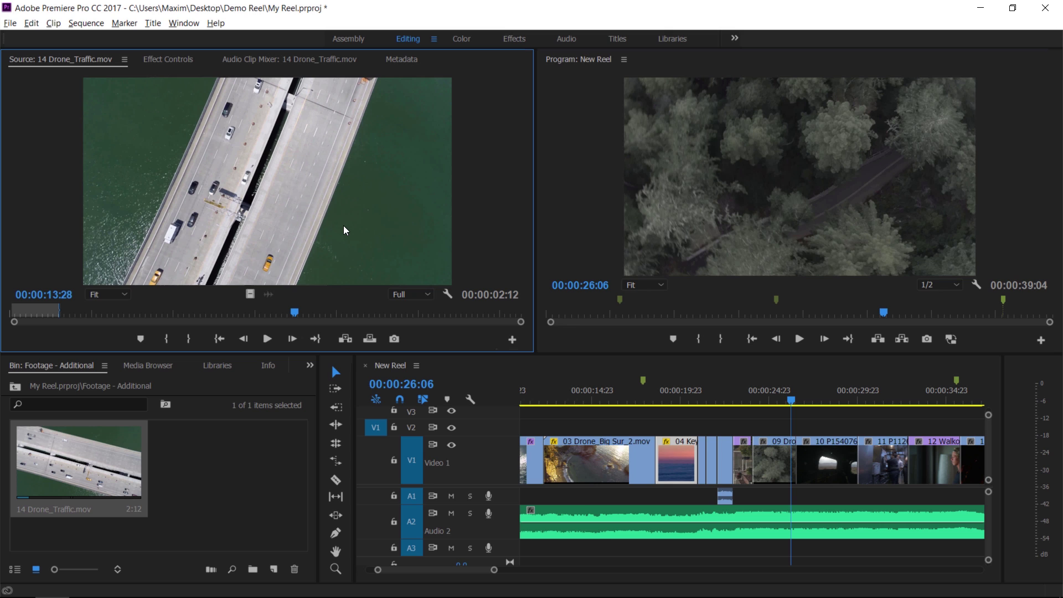
pyautogui.moveTo(343, 224); pyautogui.dragTo(774, 463)
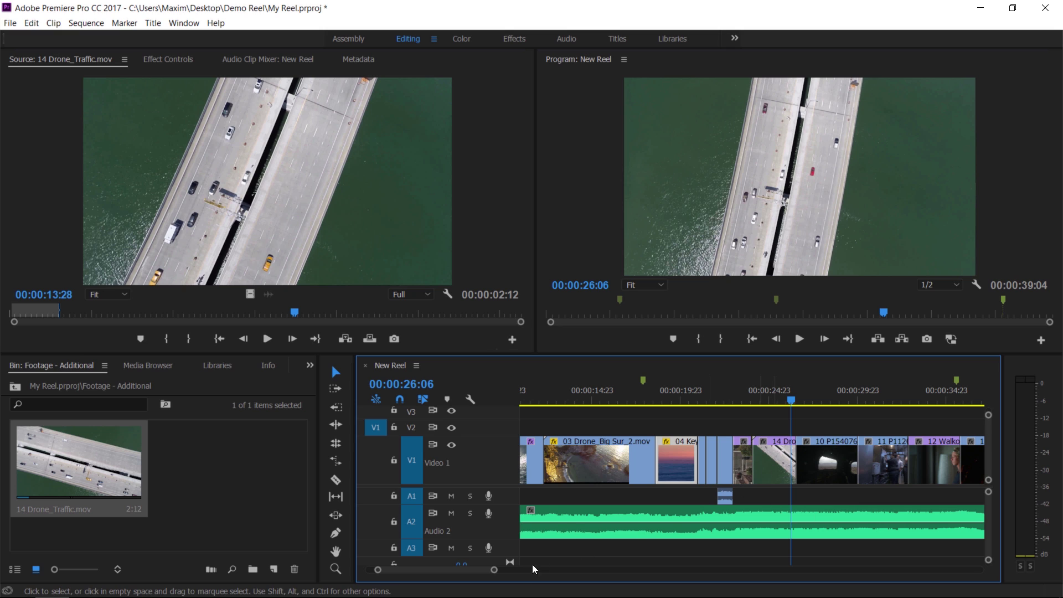
pyautogui.moveTo(476, 569); pyautogui.dragTo(486, 572)
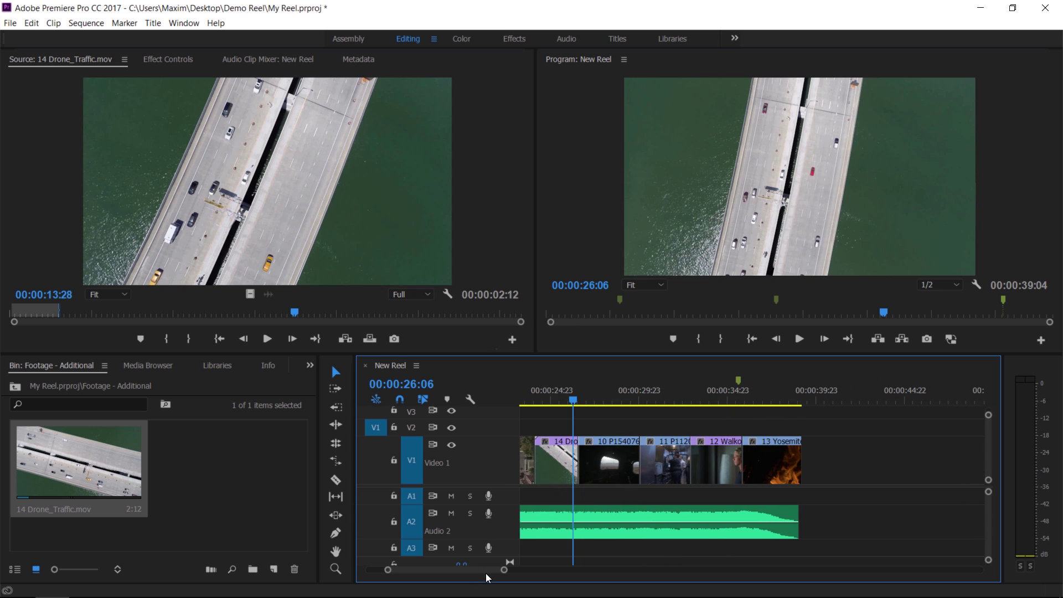
# - Play the sequence from 00:00:32:22 to review the boy clip
pyautogui.click(693, 403)
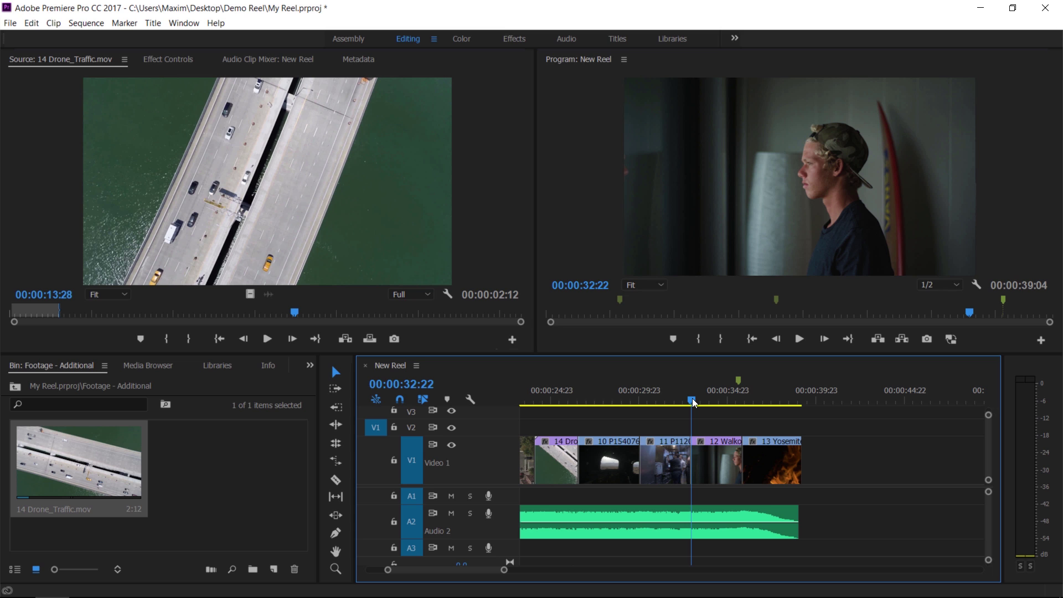
pyautogui.press('space')
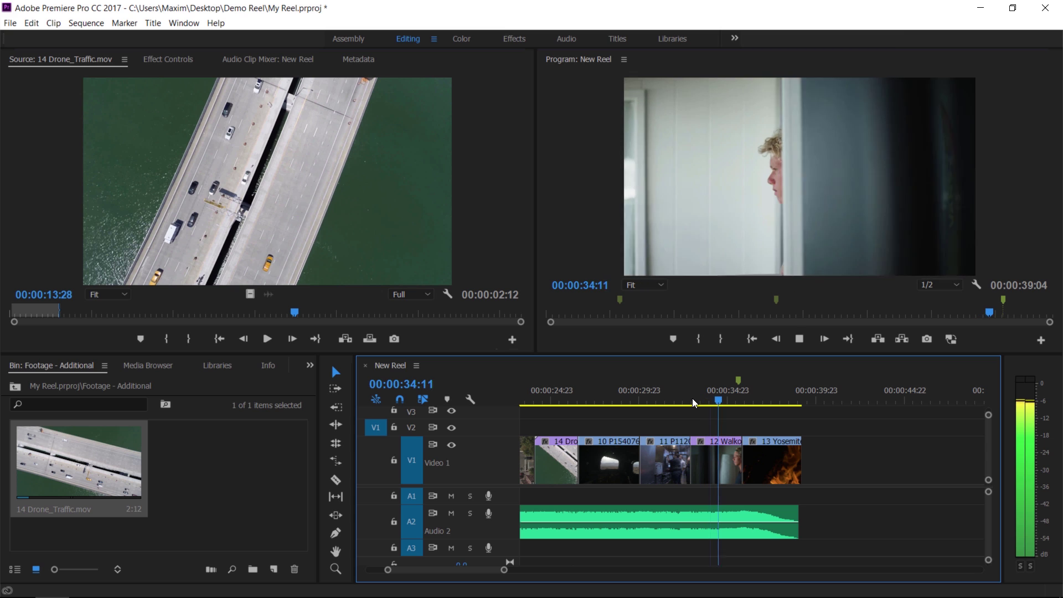
pyautogui.press('space')
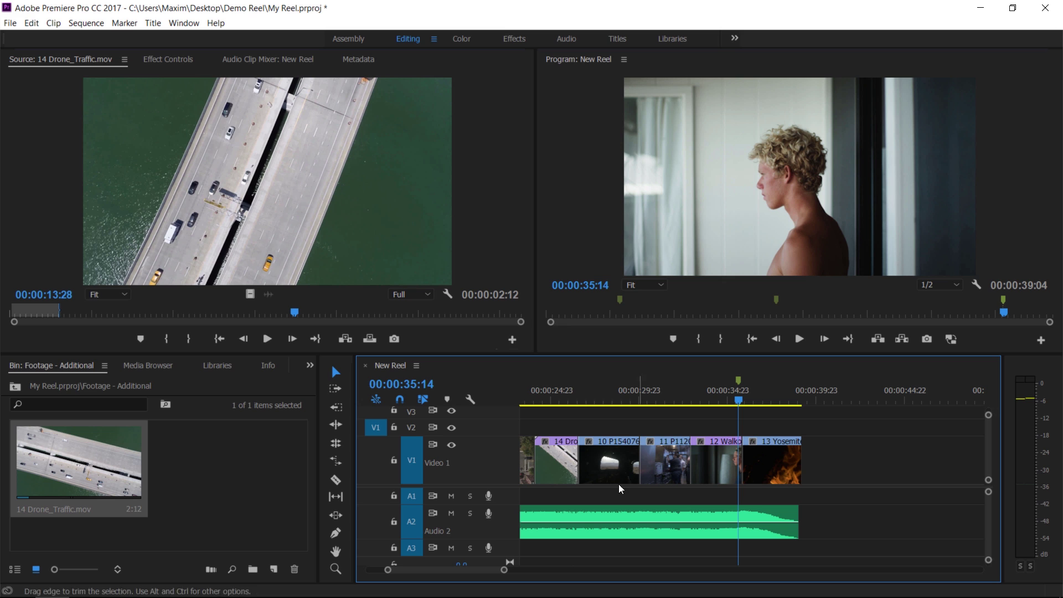
# - Slip the 12 Walkout clip's footage three frames with the Slip tool and play it back
pyautogui.moveTo(505, 573); pyautogui.dragTo(485, 573)
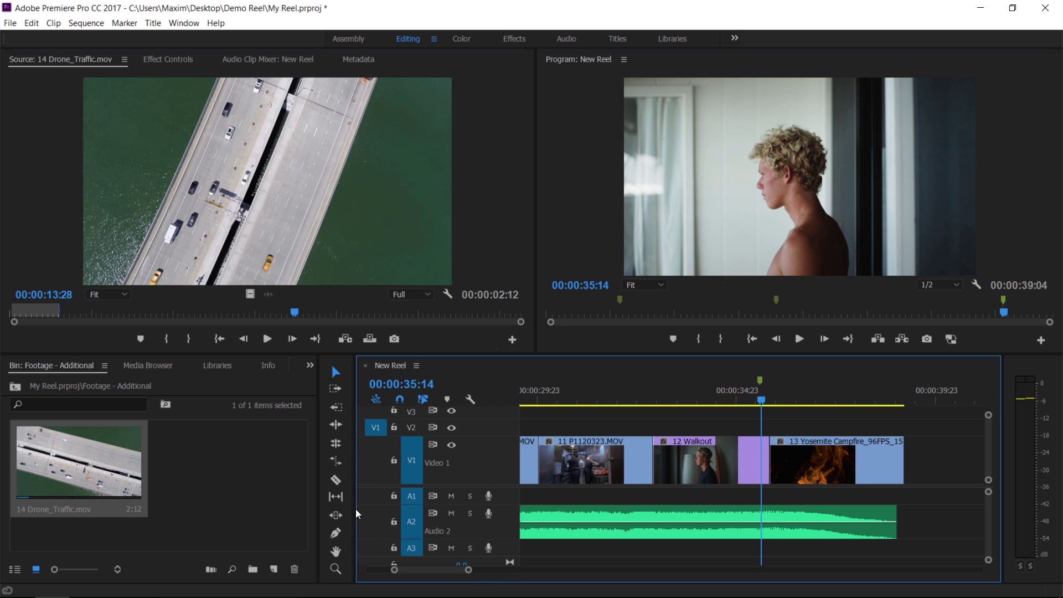
pyautogui.click(338, 499)
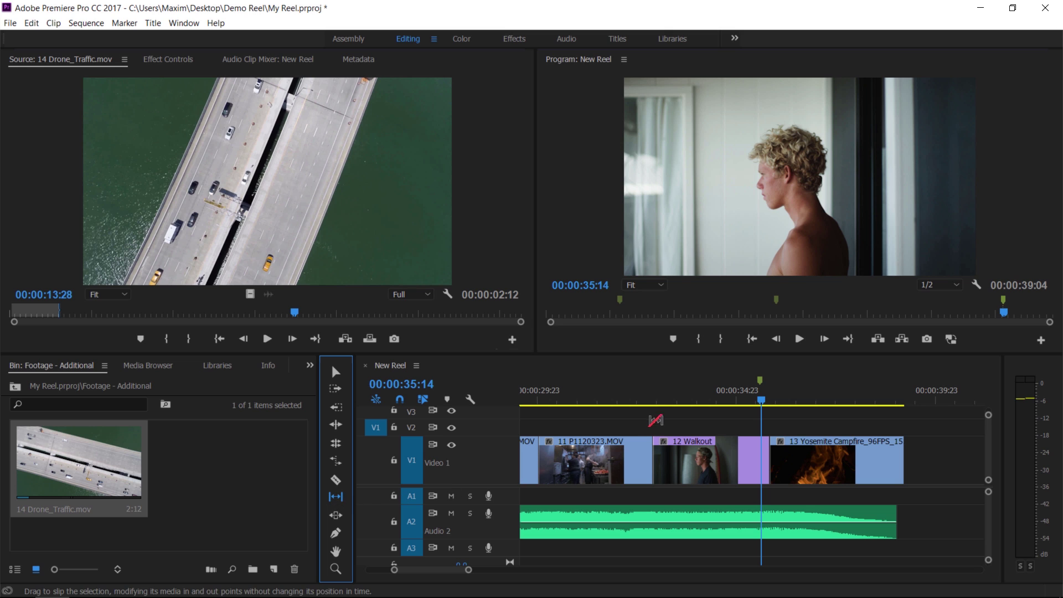
pyautogui.moveTo(664, 399); pyautogui.dragTo(658, 400)
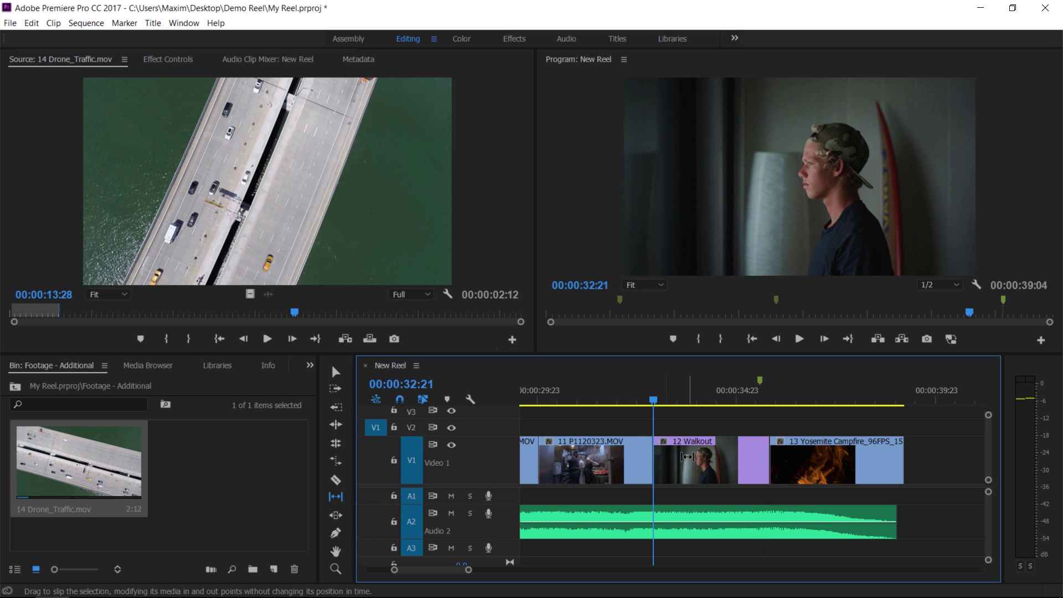
pyautogui.moveTo(687, 456); pyautogui.dragTo(657, 458)
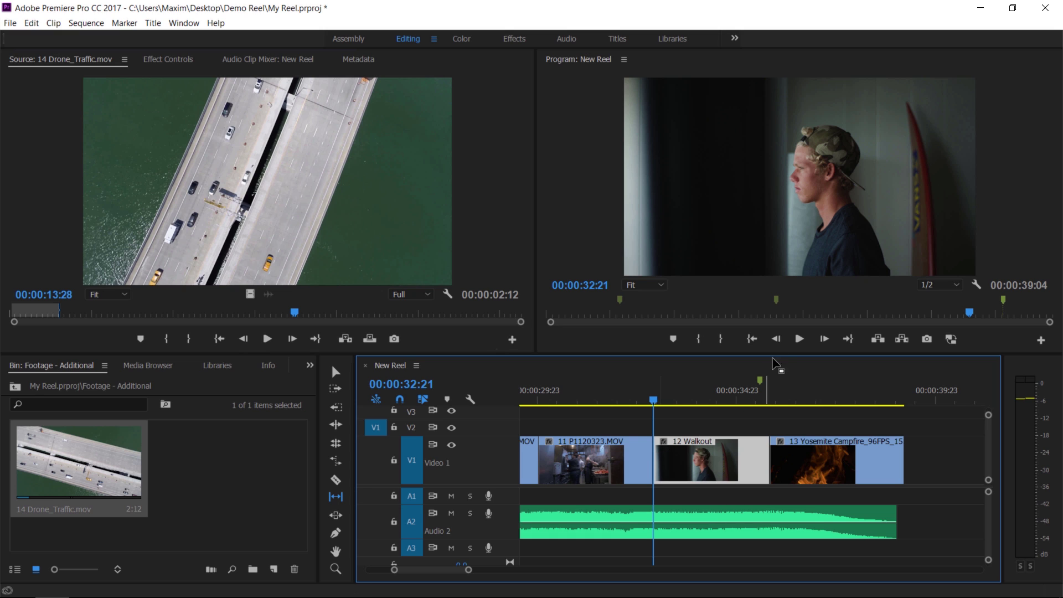
pyautogui.click(798, 339)
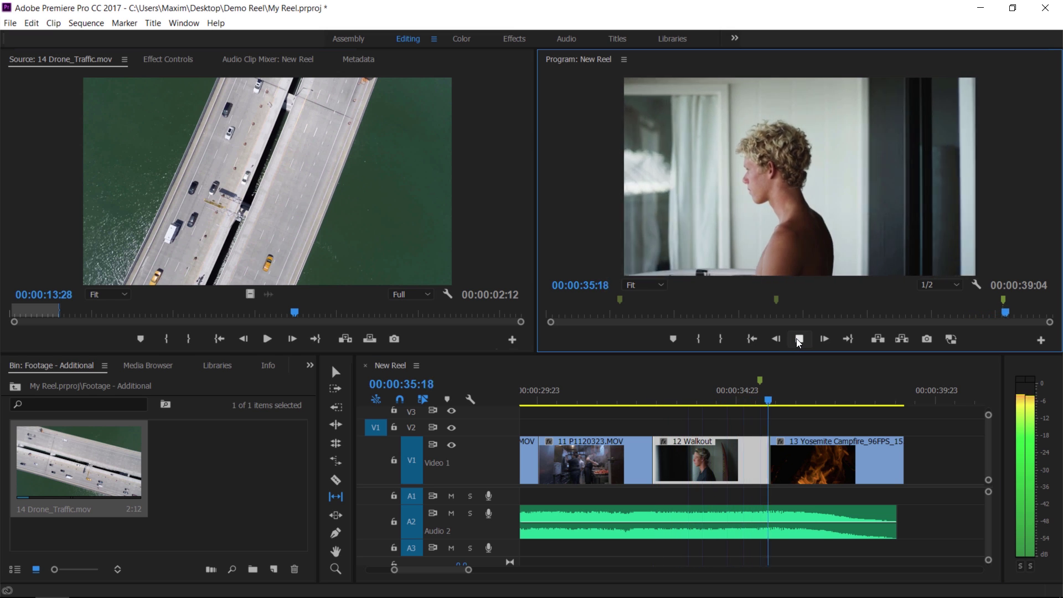
pyautogui.click(798, 339)
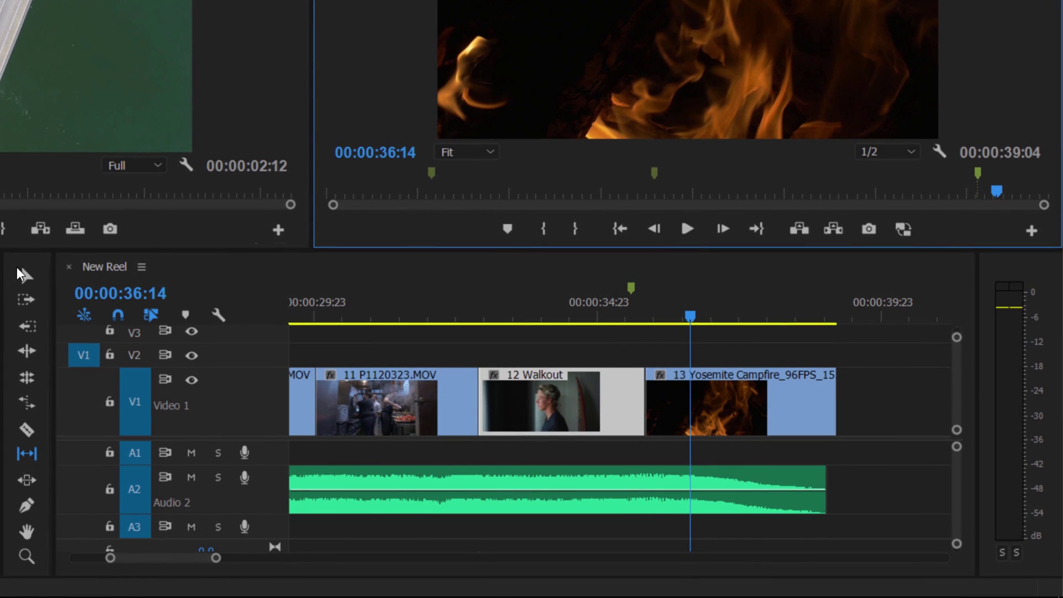
# - Apply the default Cross Dissolve to the out-point of the 13 Yosemite Campfire clip
pyautogui.click(27, 275)
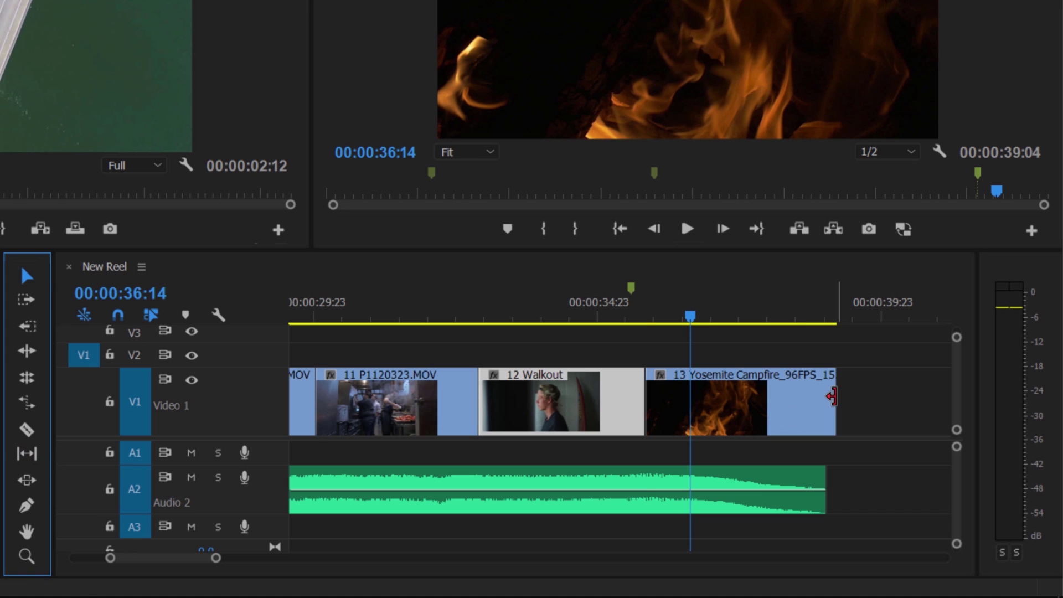
pyautogui.click(832, 396)
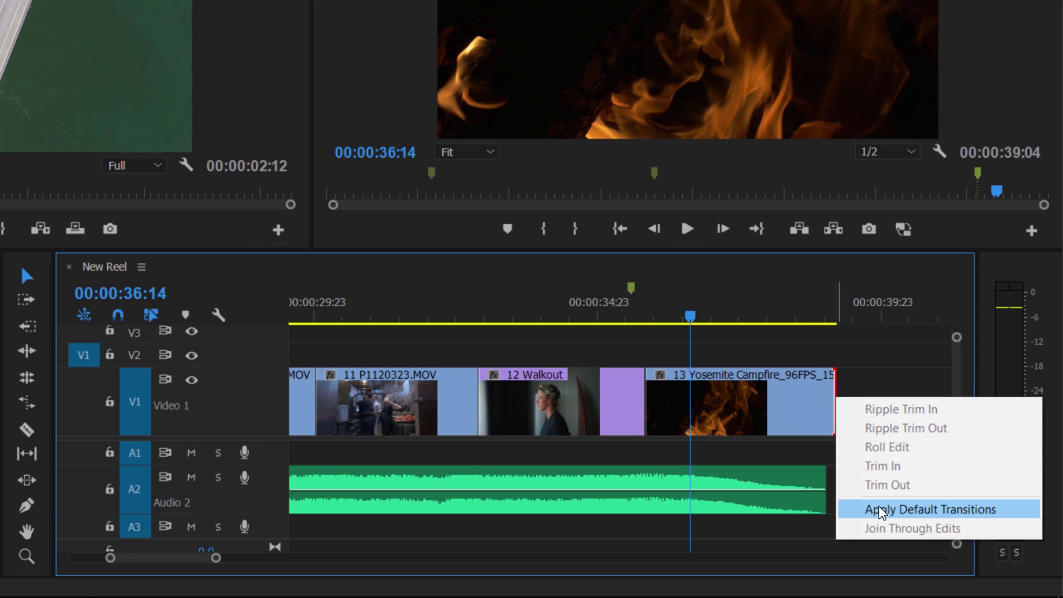
pyautogui.click(881, 513)
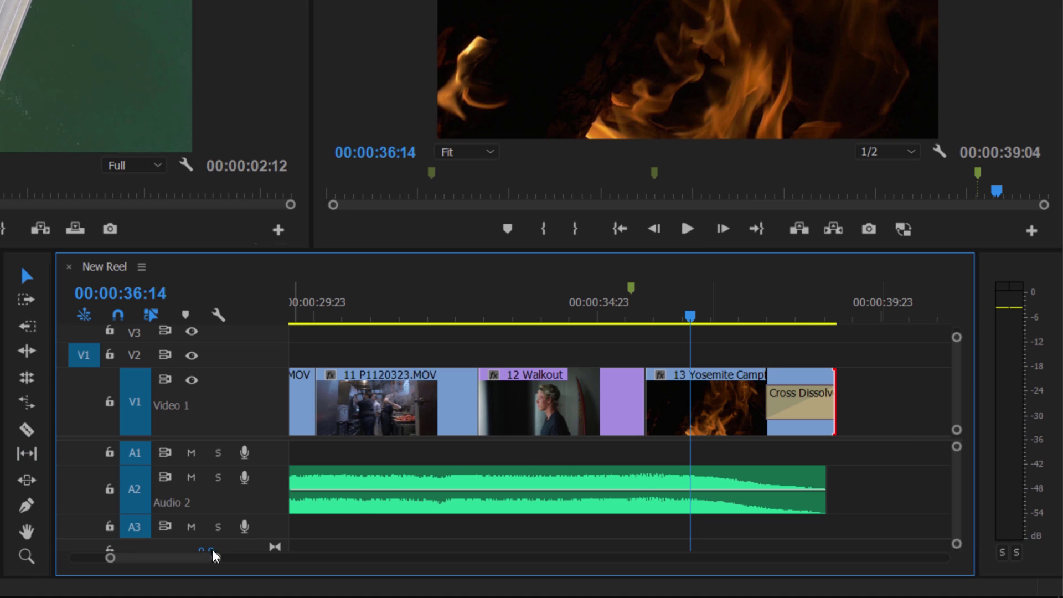
pyautogui.moveTo(196, 565); pyautogui.dragTo(182, 565)
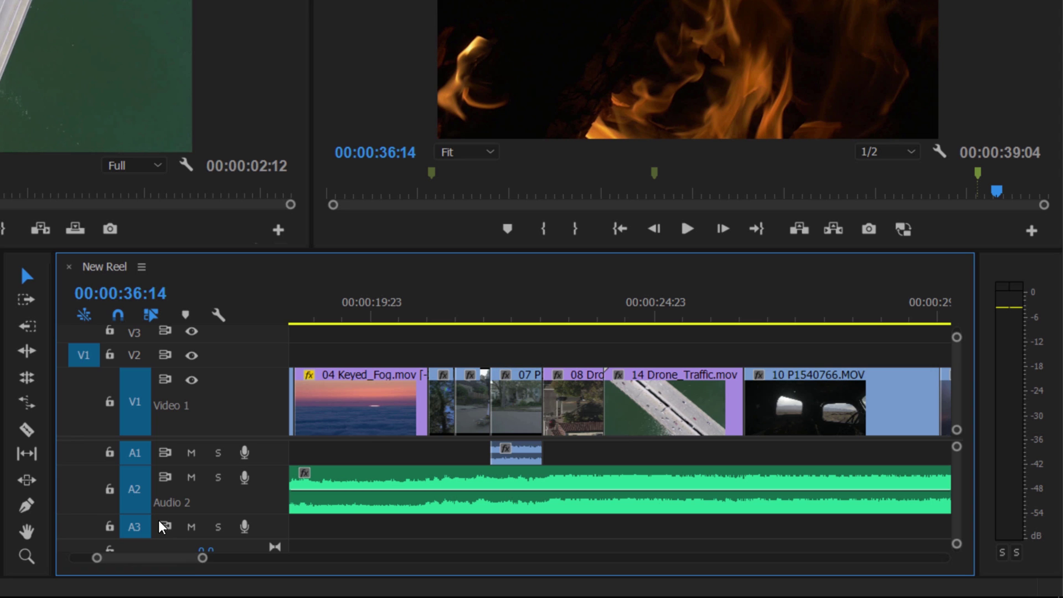
# - Unlink selection, extend the A1 audio clip under the 07 and 08 shots, and crossfade both ends
pyautogui.click(159, 316)
pyautogui.moveTo(493, 453); pyautogui.dragTo(457, 451)
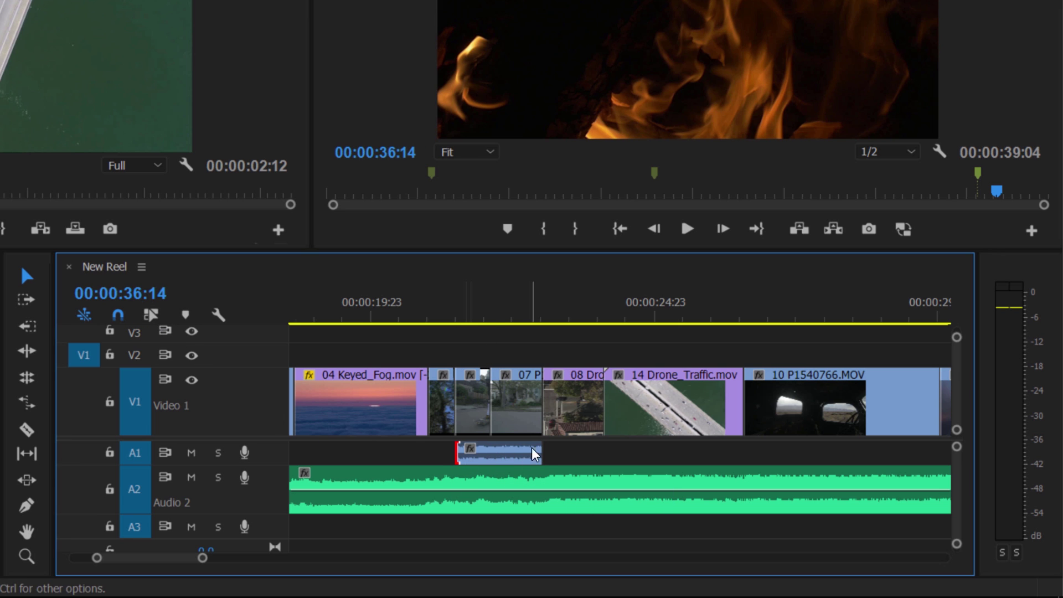
pyautogui.moveTo(535, 449); pyautogui.dragTo(601, 451)
pyautogui.click(573, 457)
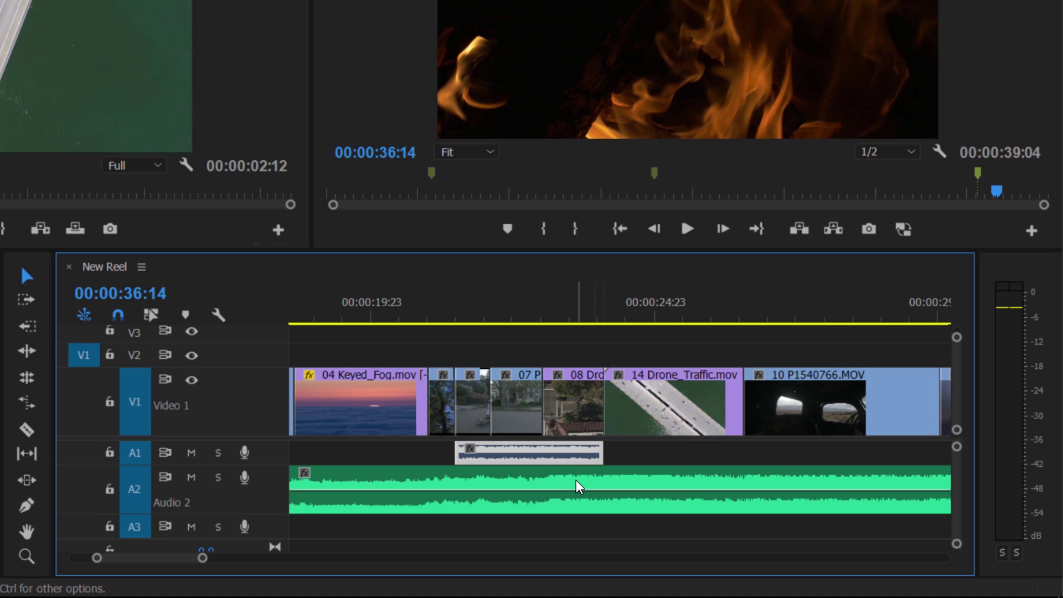
pyautogui.hotkey('shift', 'd')
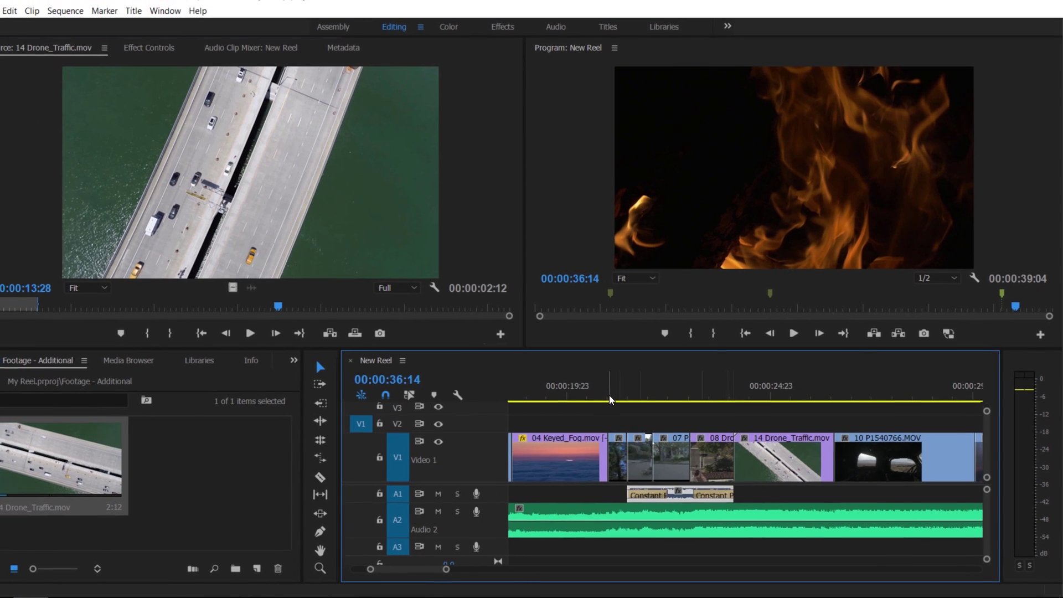
pyautogui.click(490, 344)
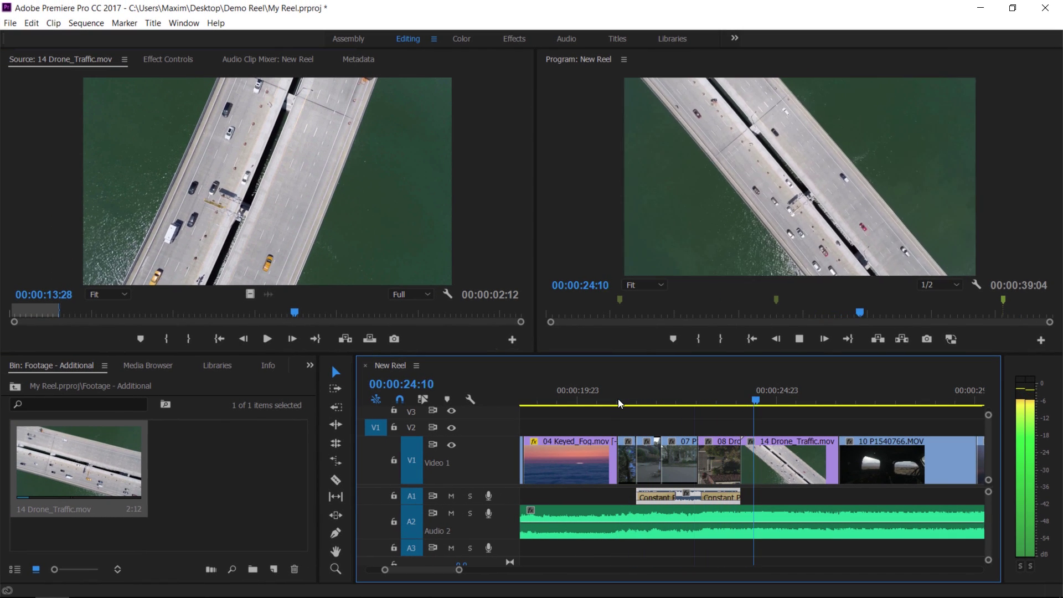
pyautogui.press('space')
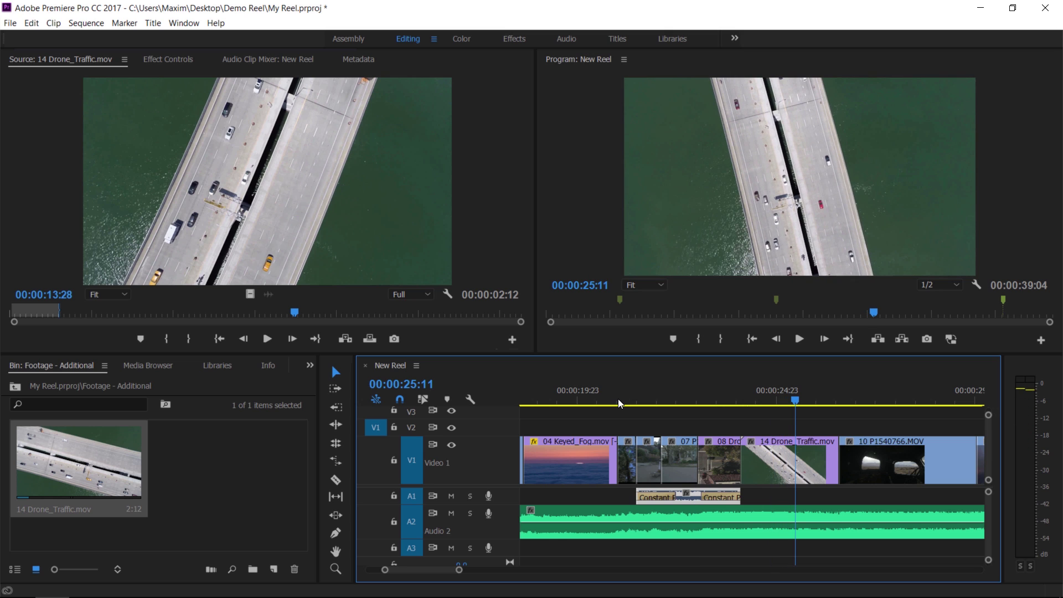
# - Set the 10 P1540766.MOV truck clip to frame size and return to the top-level bin
pyautogui.click(914, 399)
pyautogui.rightClick(880, 452)
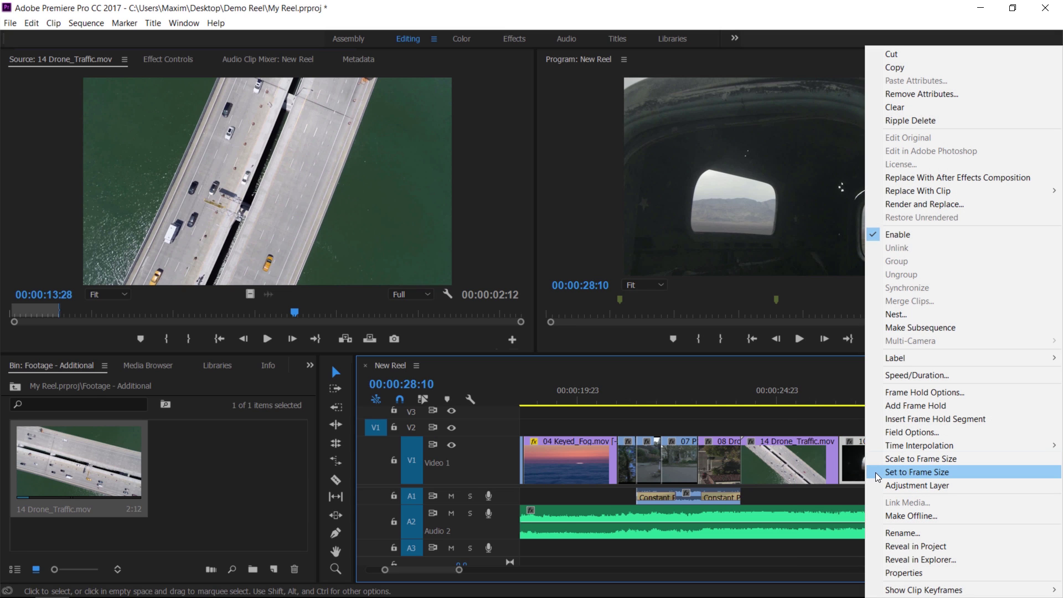
pyautogui.click(916, 472)
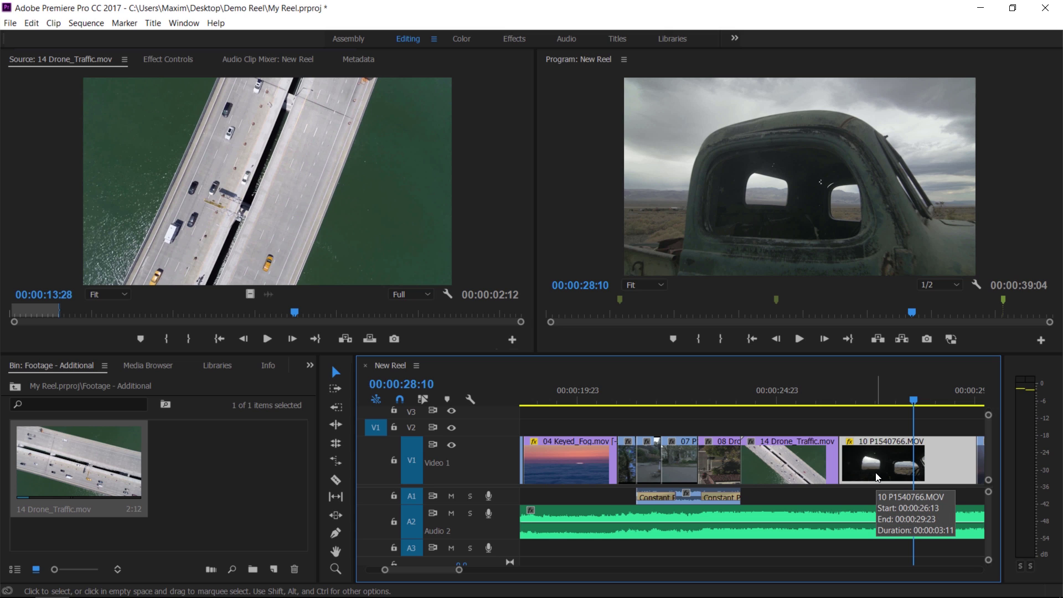
pyautogui.click(10, 389)
# - Place Logographic.png on V2 over the opening clip and near the sequence end, trimming each copy
pyautogui.moveTo(415, 570); pyautogui.dragTo(399, 572)
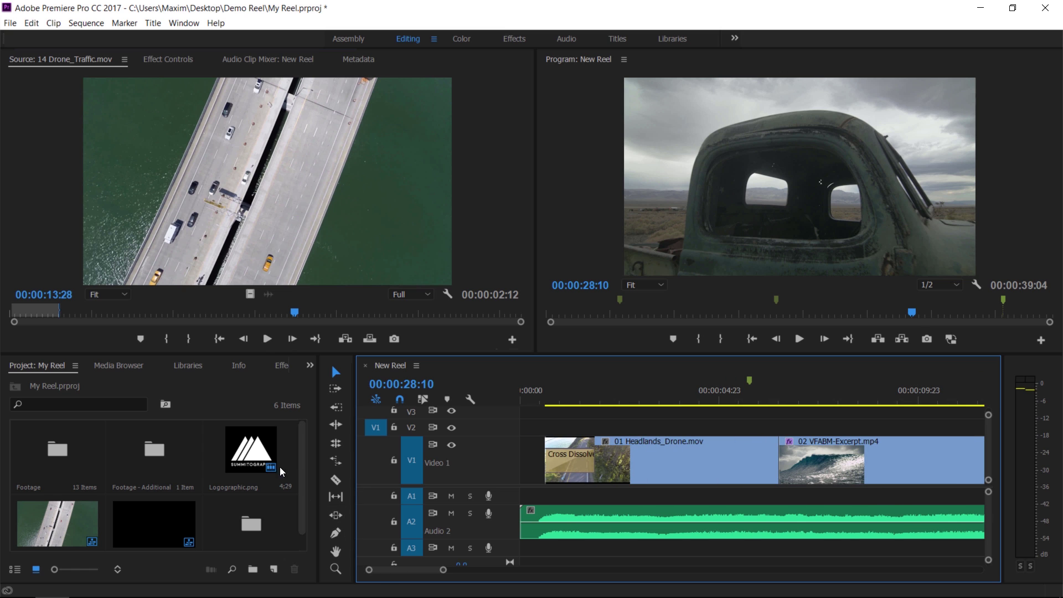
pyautogui.moveTo(281, 471); pyautogui.dragTo(578, 433)
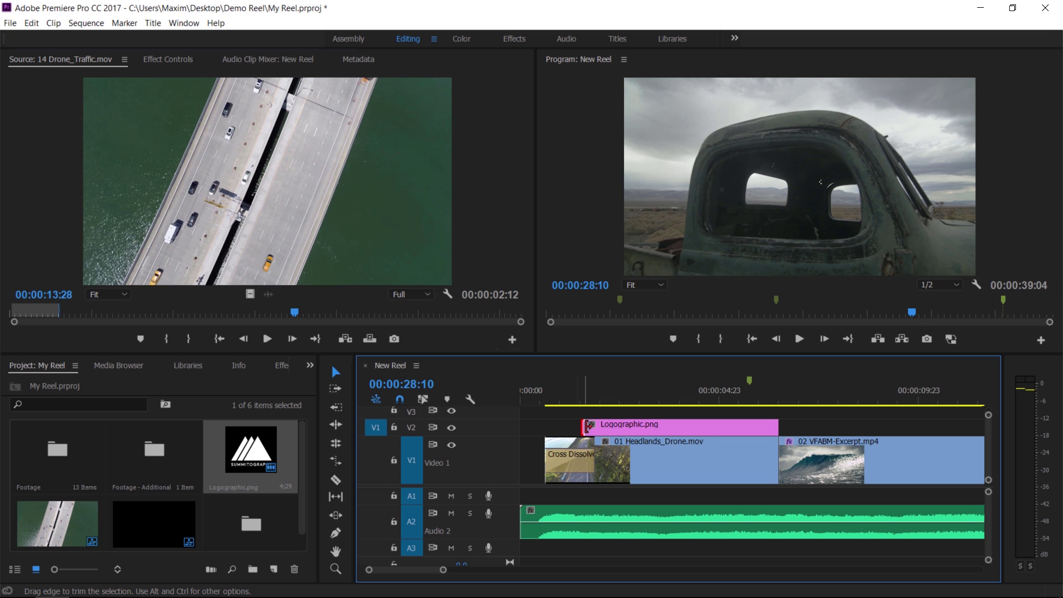
pyautogui.moveTo(588, 425); pyautogui.dragTo(699, 425)
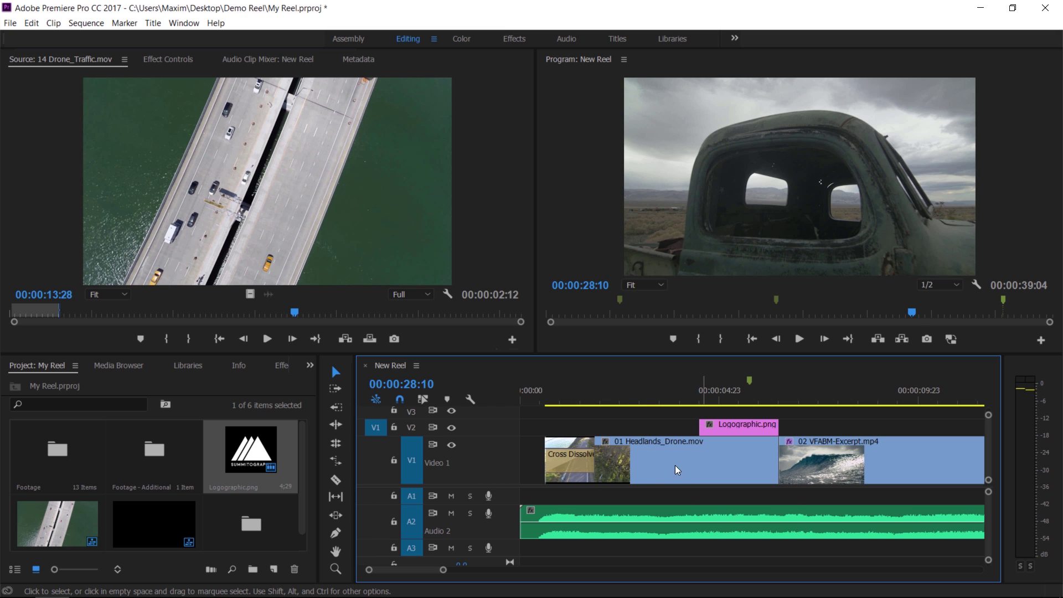
pyautogui.scroll(-10, 458, 565)
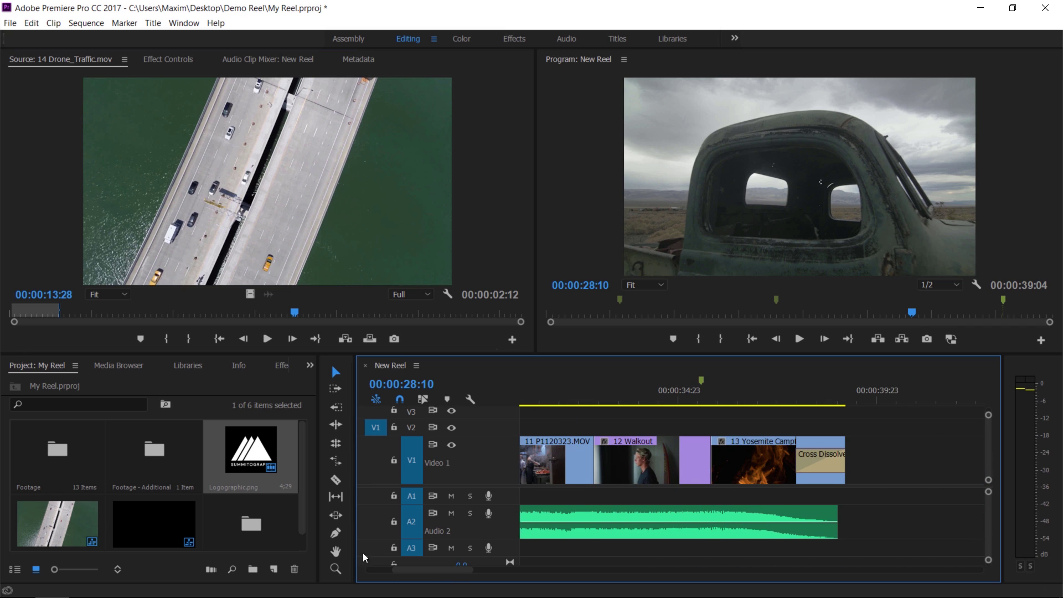
pyautogui.moveTo(268, 463); pyautogui.dragTo(717, 426)
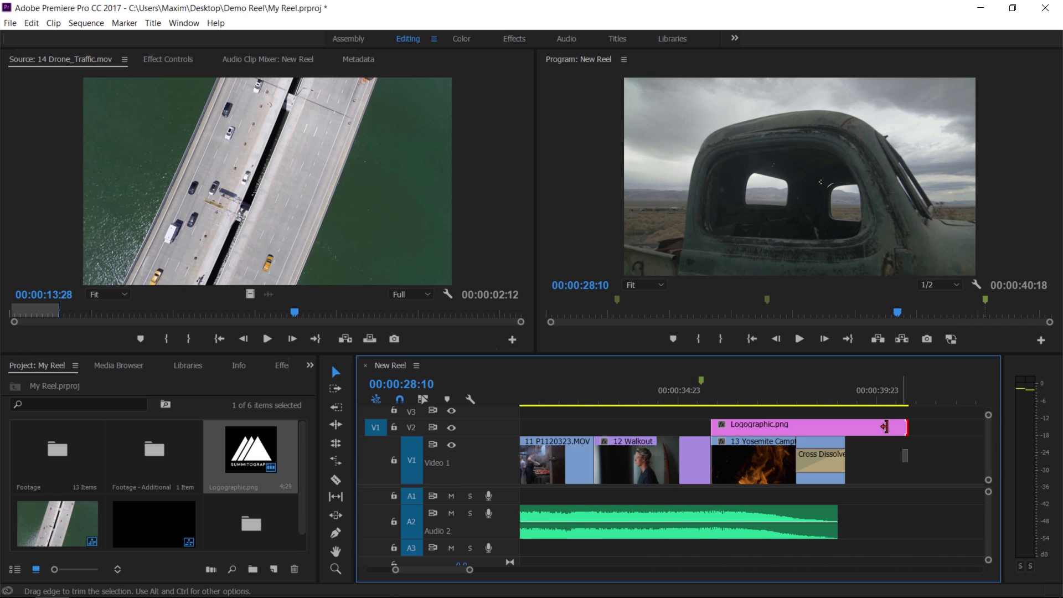
pyautogui.moveTo(905, 427); pyautogui.dragTo(840, 433)
# - Add the default Cross Dissolve to the opening logo clip's edge
pyautogui.scroll(10, 437, 570)
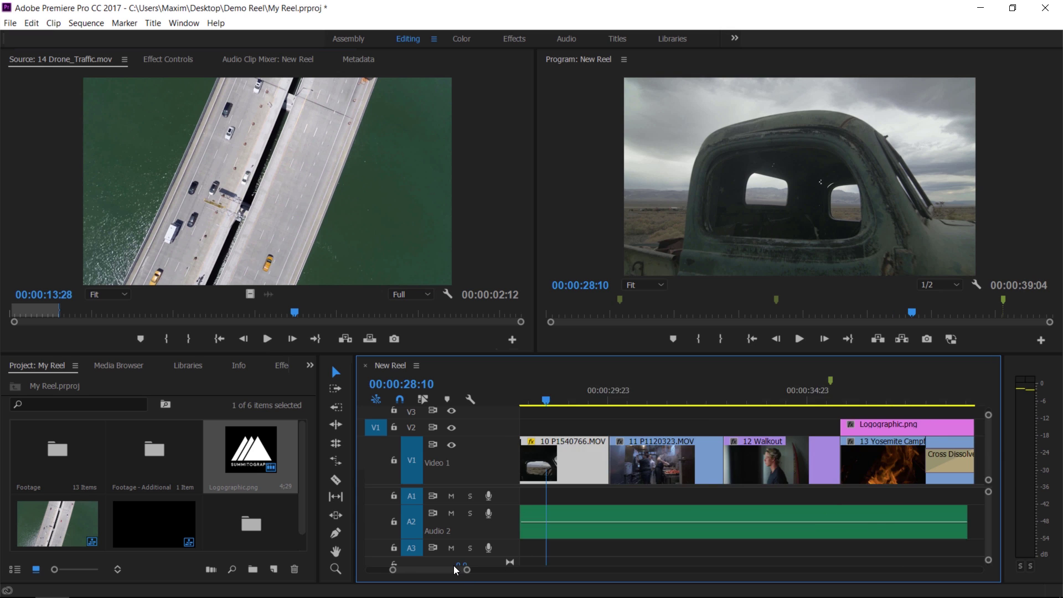
pyautogui.scroll(4, 437, 570)
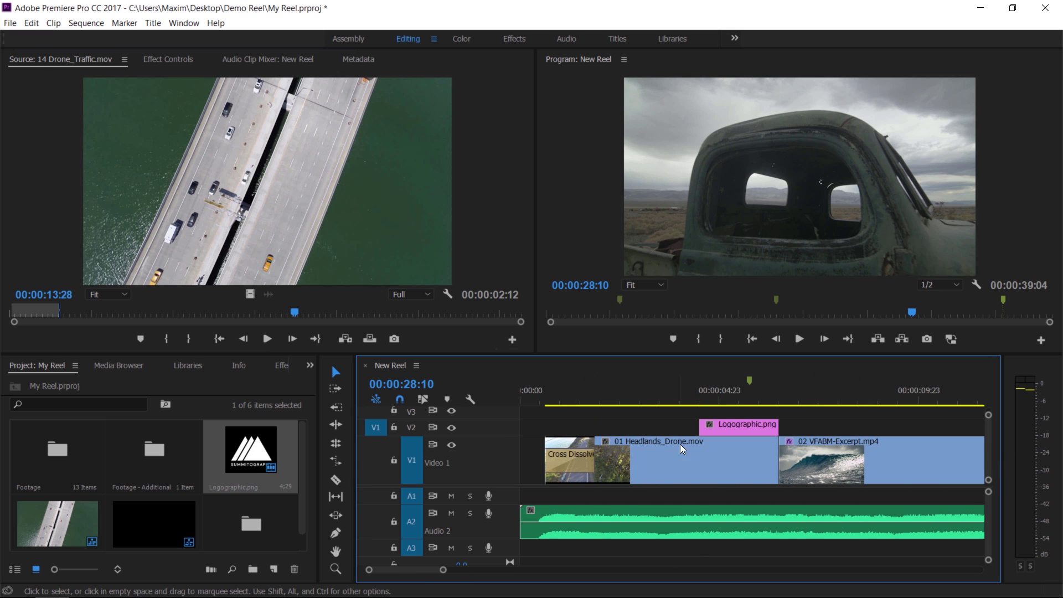
pyautogui.rightClick(704, 425)
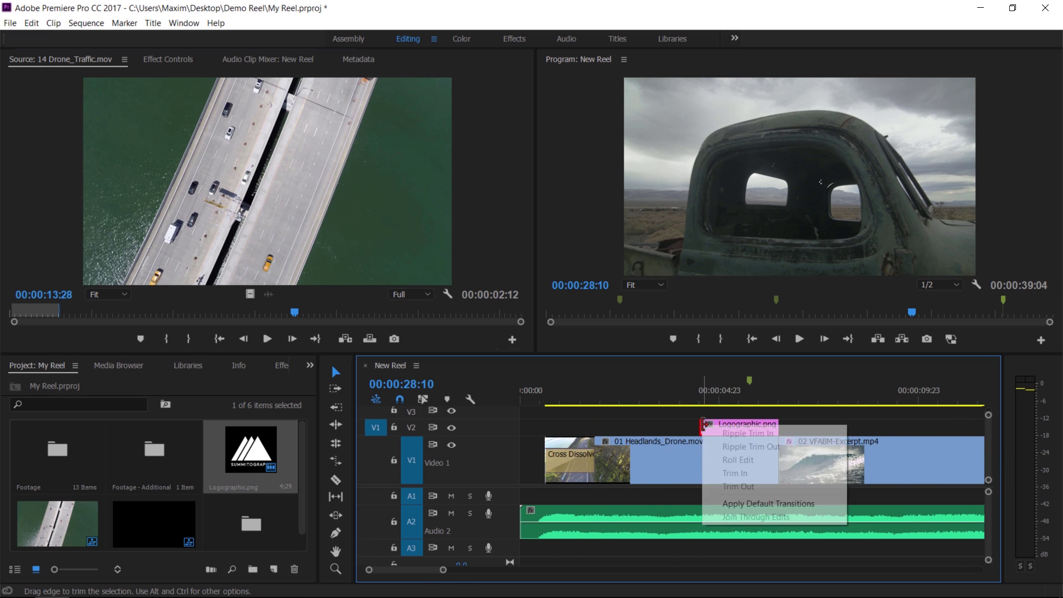
pyautogui.click(822, 504)
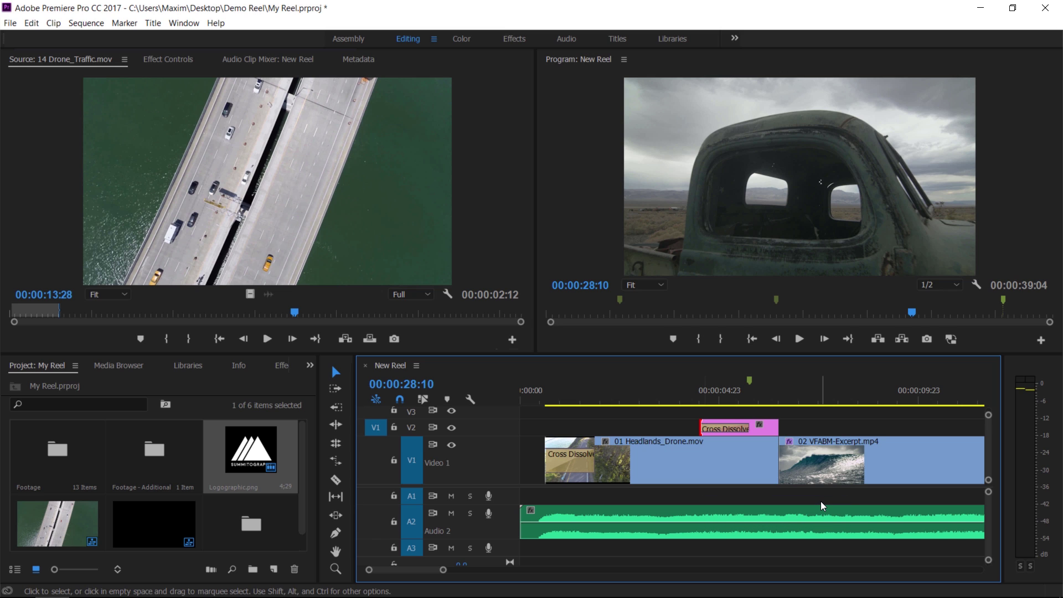
# - Set up a media export of New Reel as H.264 with the YouTube 1080p HD preset
pyautogui.click(18, 26)
pyautogui.moveTo(158, 359)
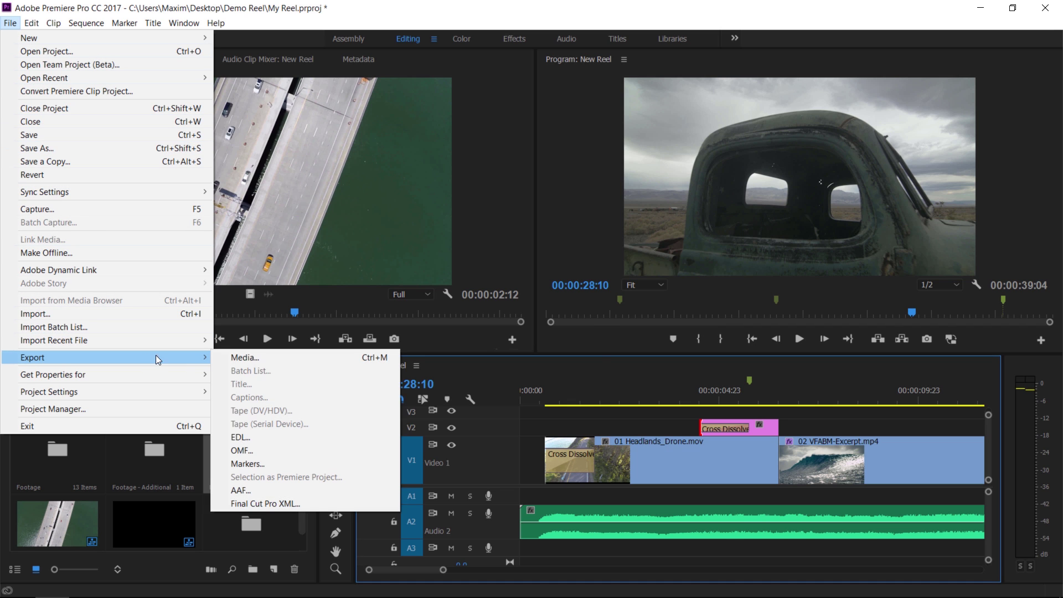
pyautogui.click(304, 357)
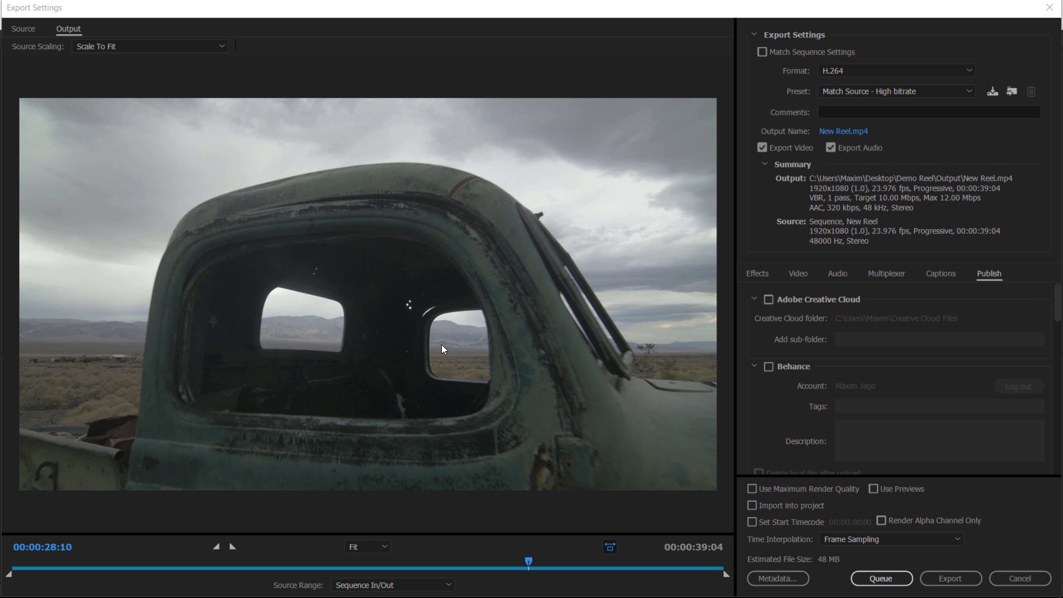
pyautogui.click(885, 71)
pyautogui.click(886, 238)
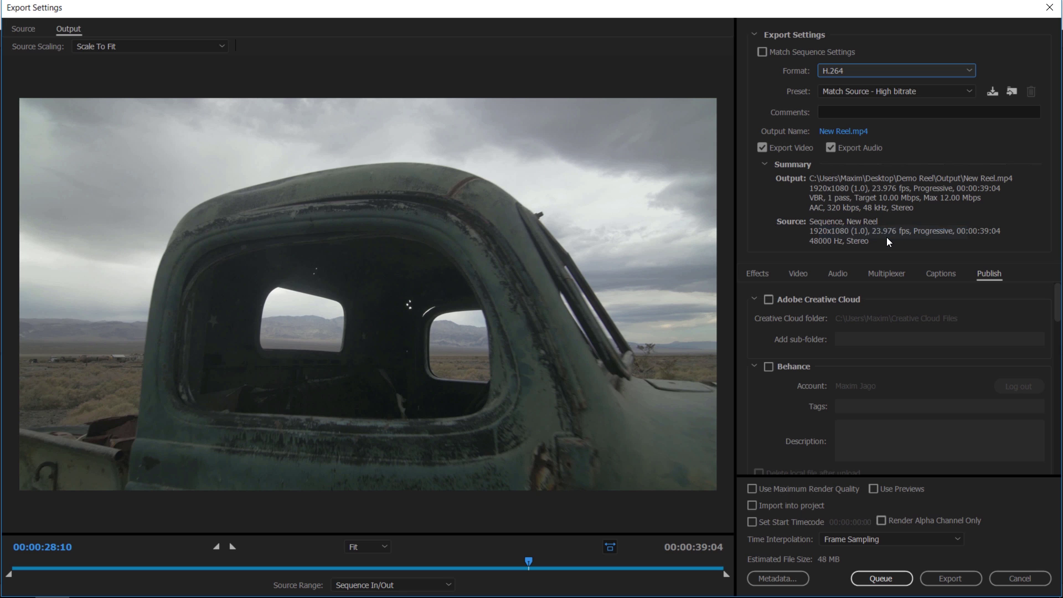
pyautogui.click(912, 94)
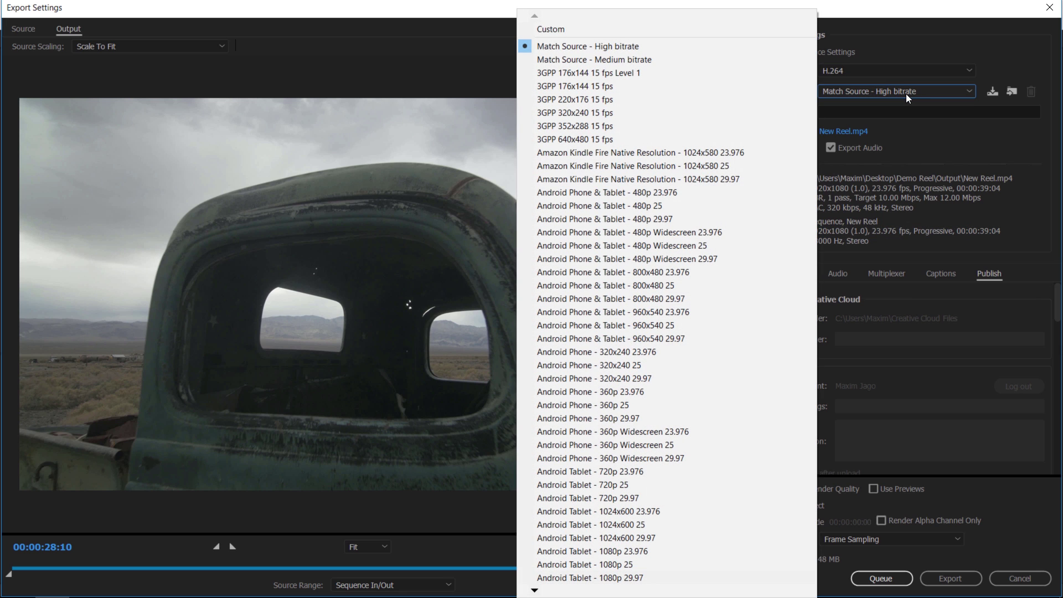
pyautogui.scroll(-15, 735, 260)
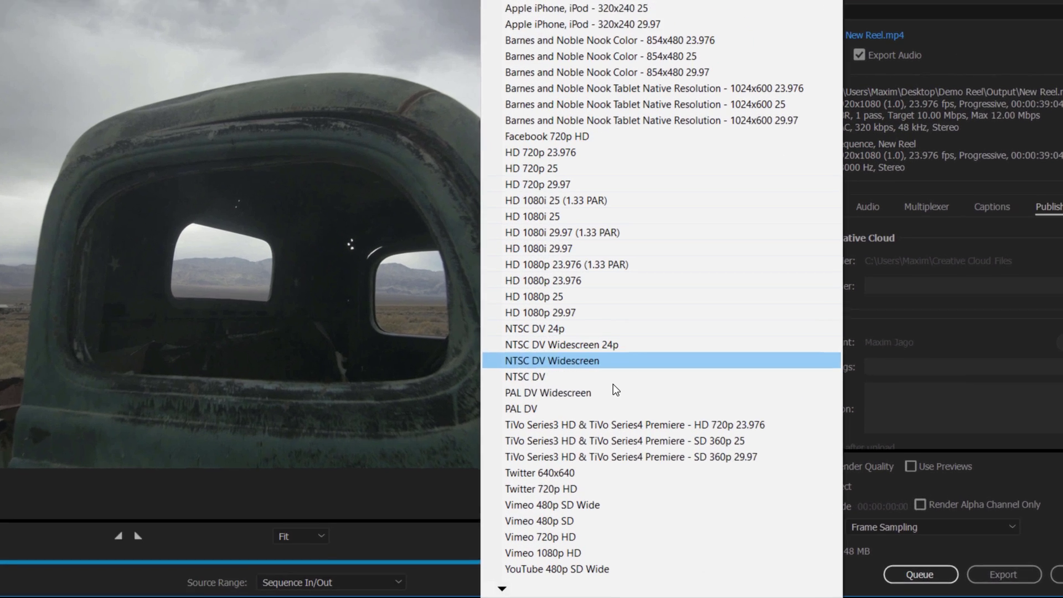
pyautogui.scroll(-2, 485, 540)
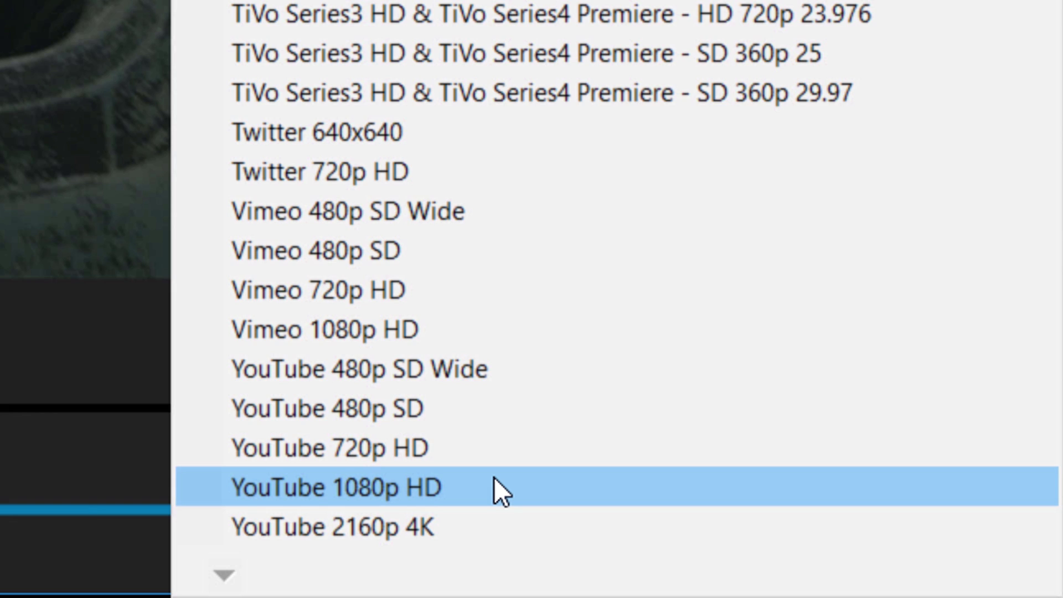
pyautogui.click(494, 477)
# - Publish to Behance with tags 'New Reel' and description 'Our visual reel.', then queue the export
pyautogui.scroll(-5, 896, 382)
pyautogui.moveTo(1059, 353); pyautogui.dragTo(1057, 287)
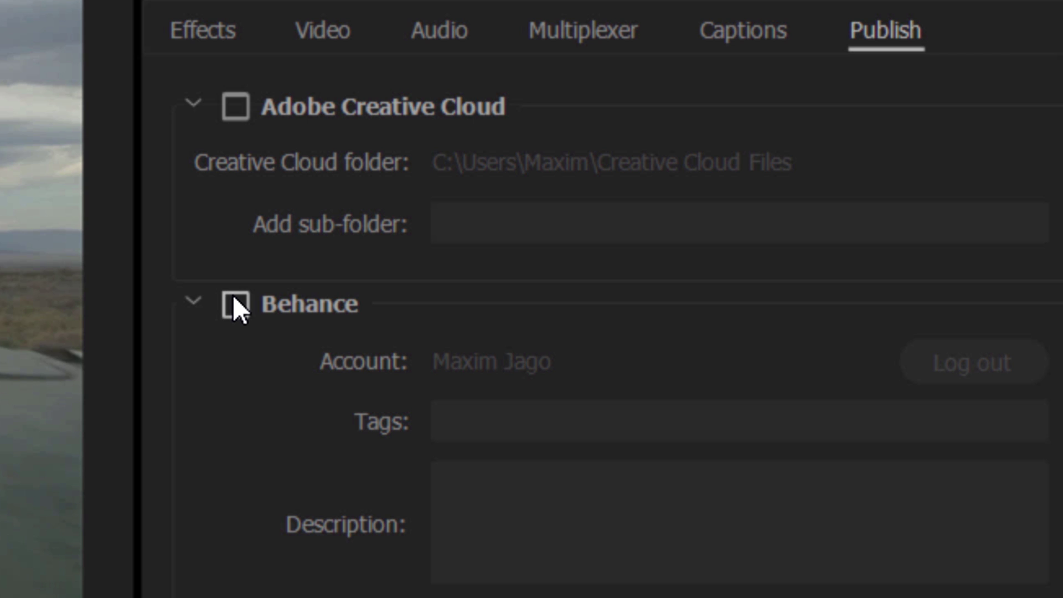
pyautogui.click(235, 304)
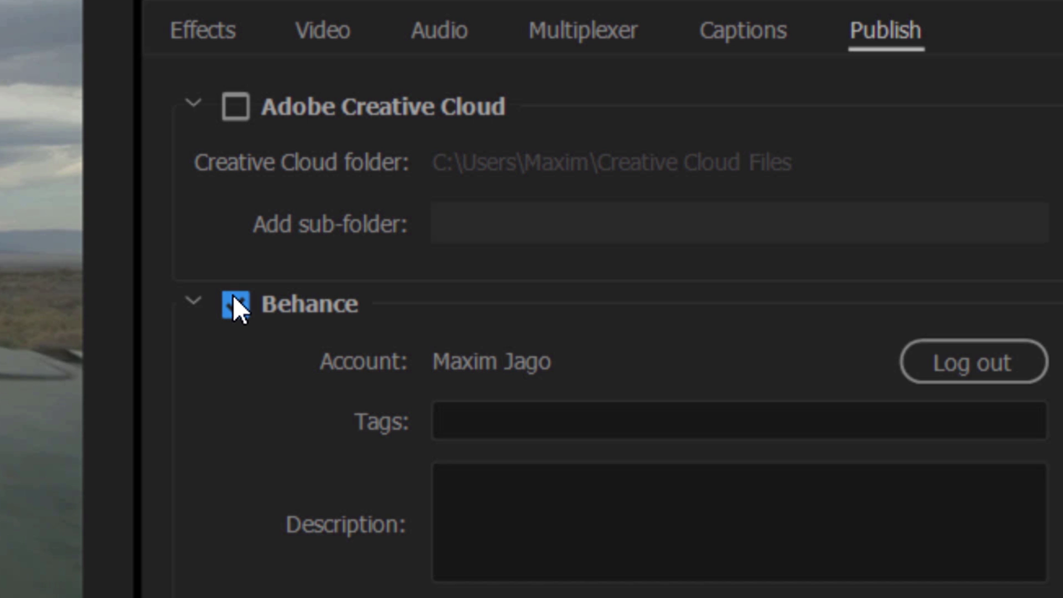
pyautogui.click(503, 415)
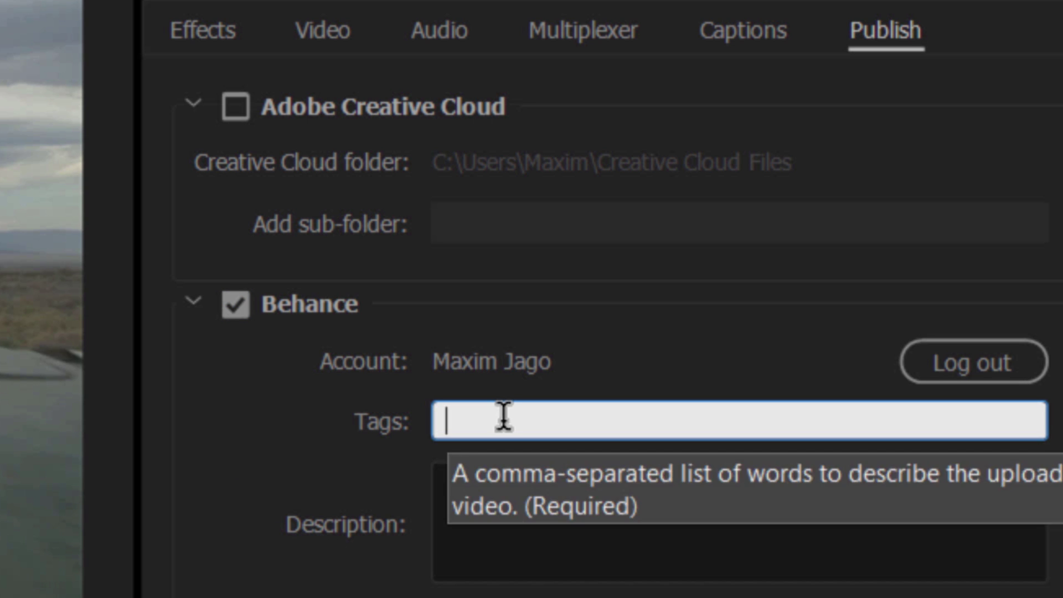
pyautogui.write('New Reel')
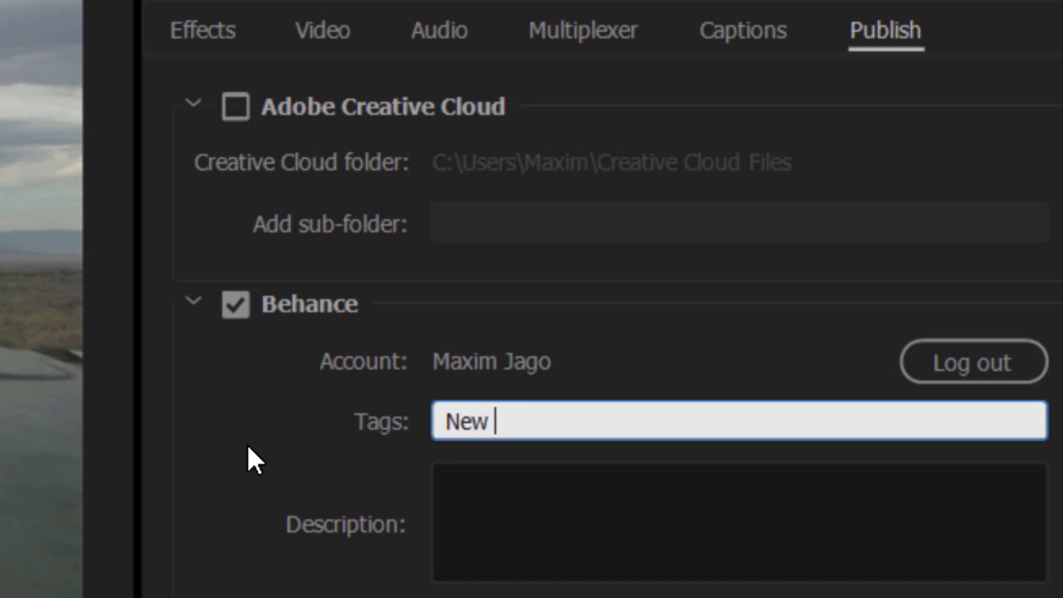
pyautogui.click(555, 517)
pyautogui.write('Our ')
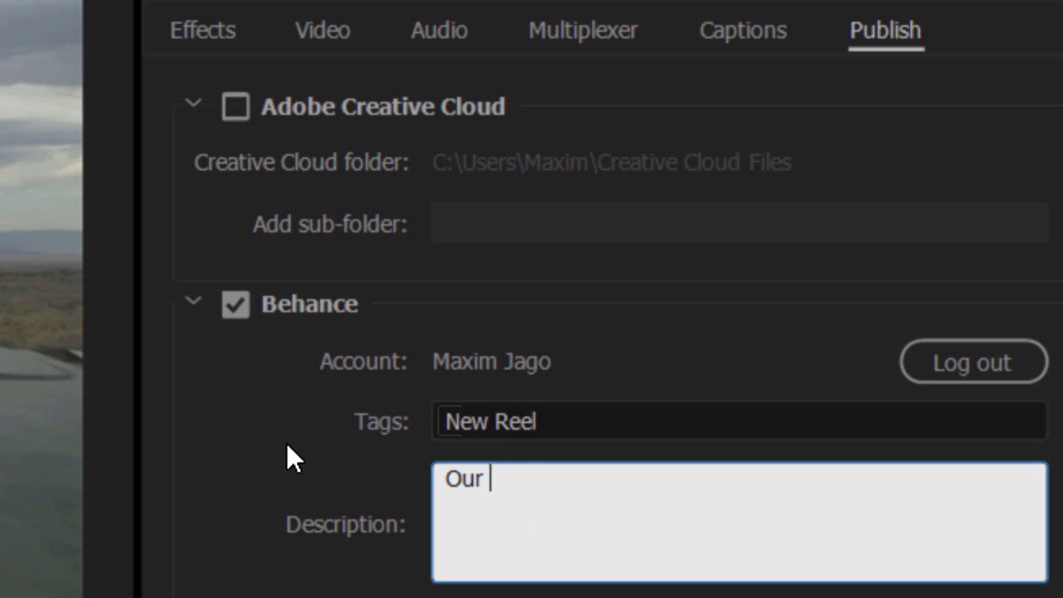
pyautogui.write('visual reel')
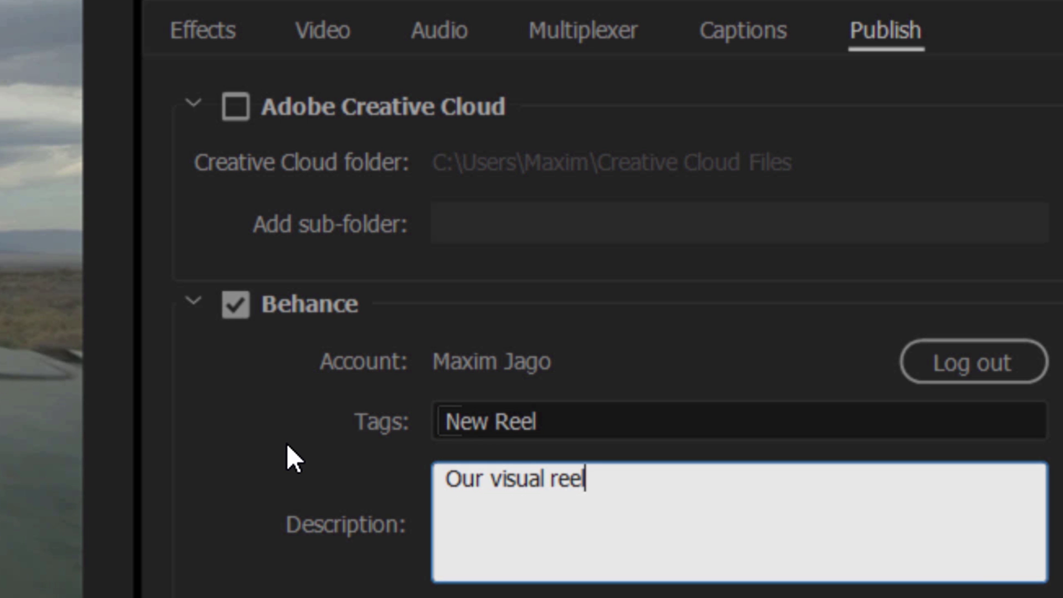
pyautogui.write('.')
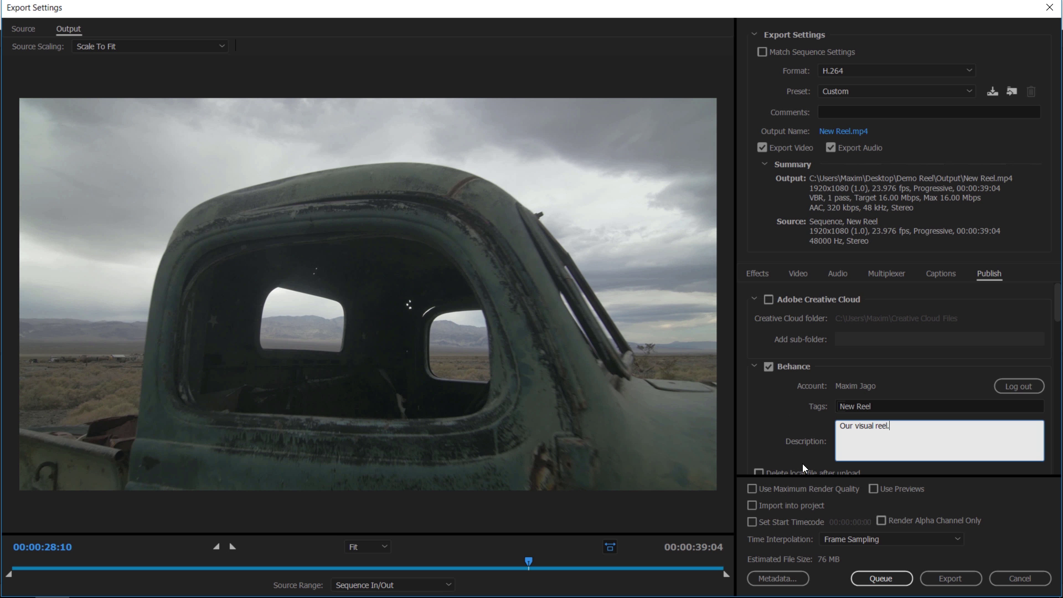
pyautogui.click(884, 577)
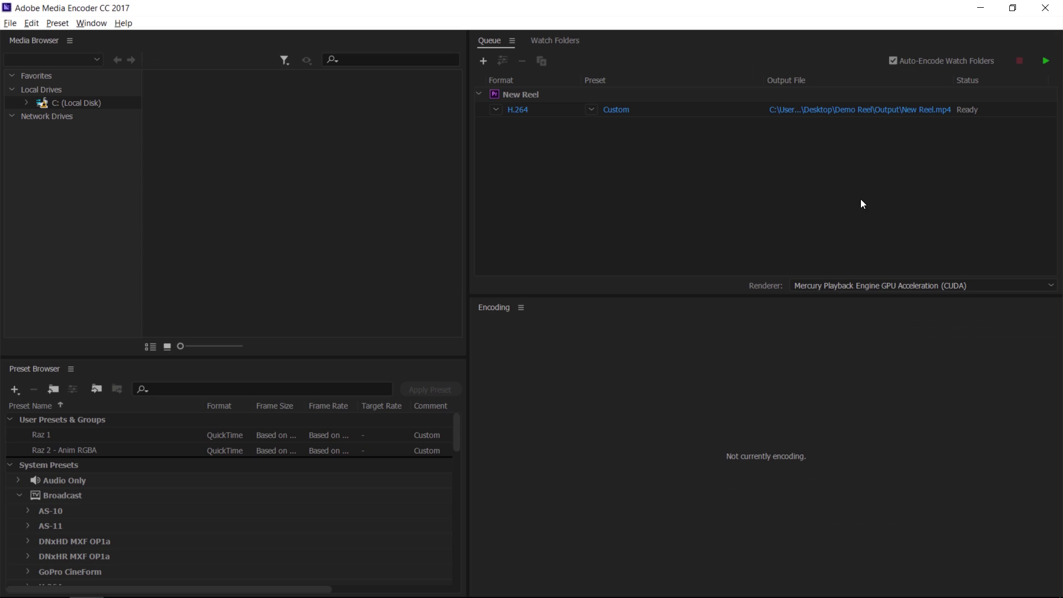
# - Encode the queued New Reel H.264 export in Media Encoder, then play the published reel on Behance
pyautogui.click(1045, 61)
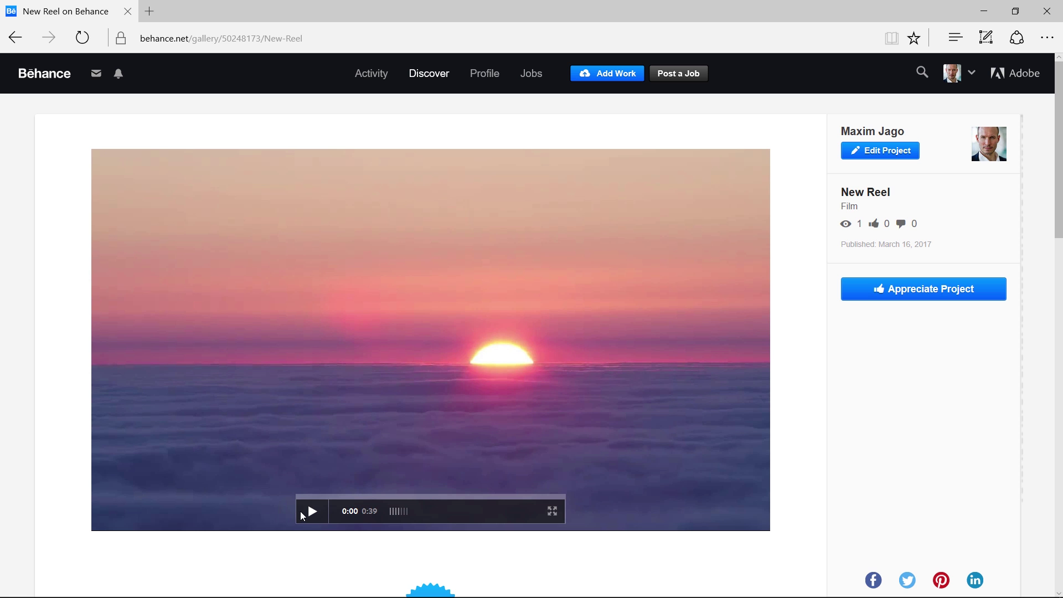
pyautogui.click(311, 511)
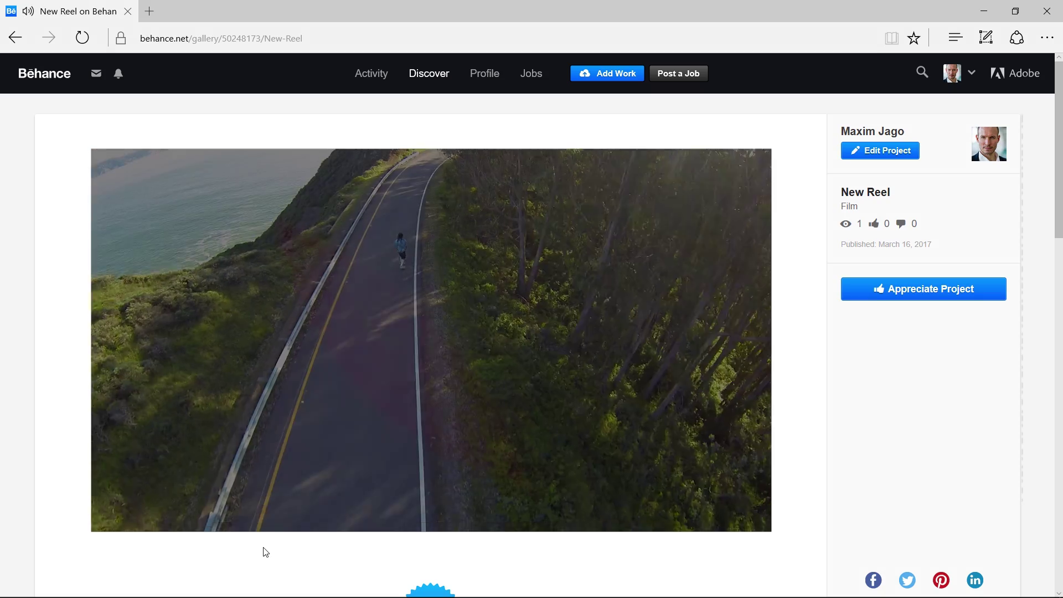